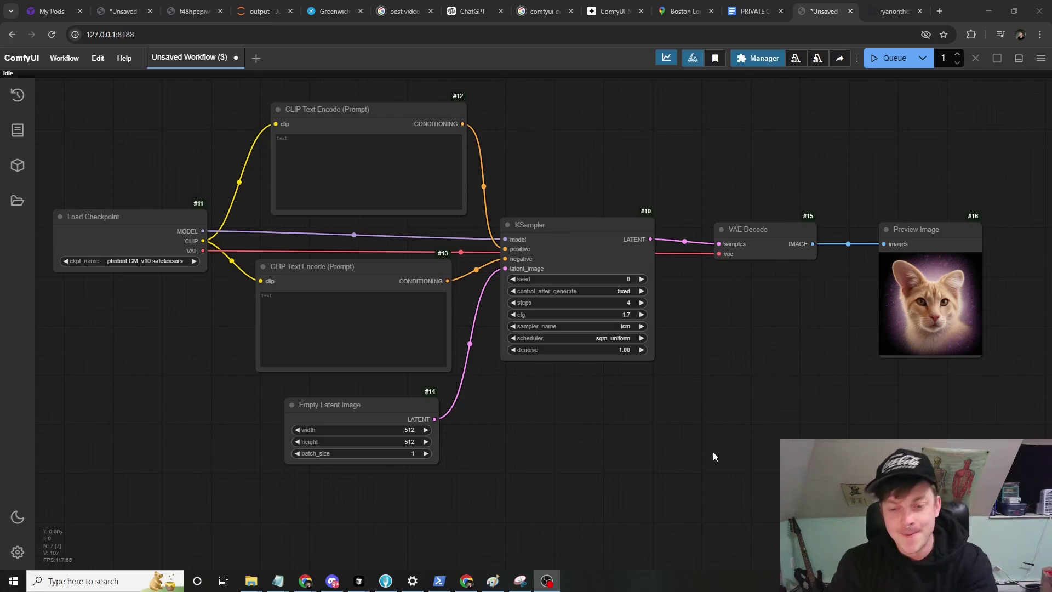
- Add the Doom (RyanOnTheInside) node to the canvas, nudge it, then delete it
{"action": "double_click", "coordinate": [700, 438]}
{"action": "type", "text": "doom"}
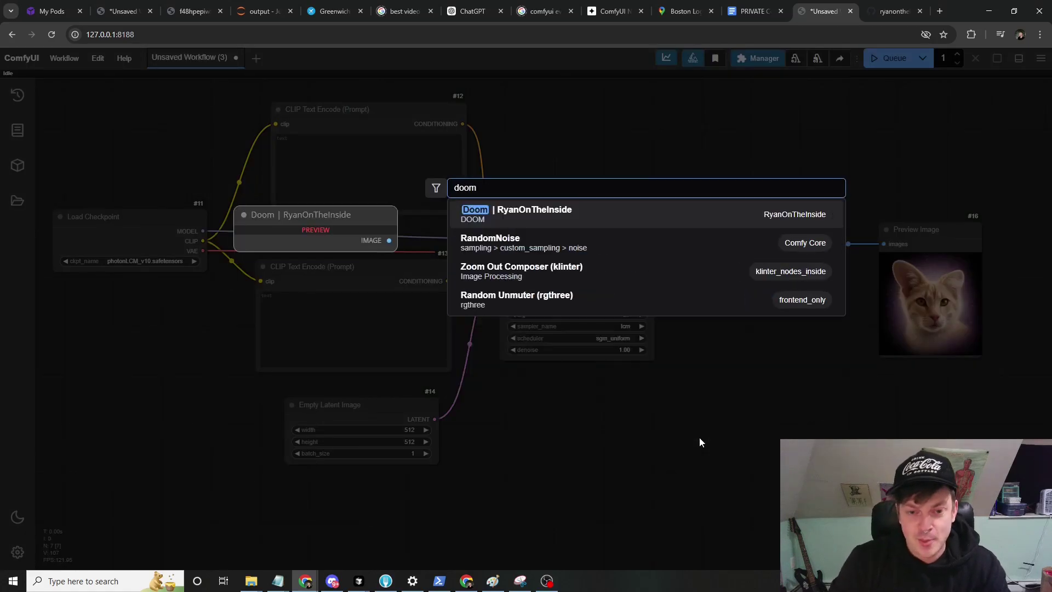
{"action": "key", "text": "Return"}
{"action": "left_click_drag", "start_coordinate": [766, 385], "coordinate": [759, 380]}
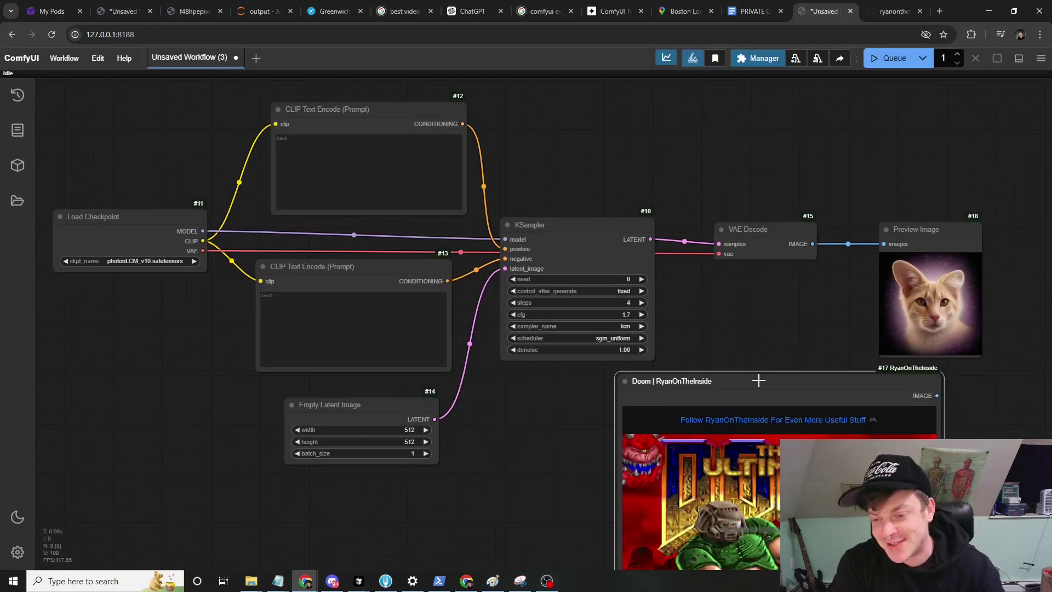
{"action": "key", "text": "Delete"}
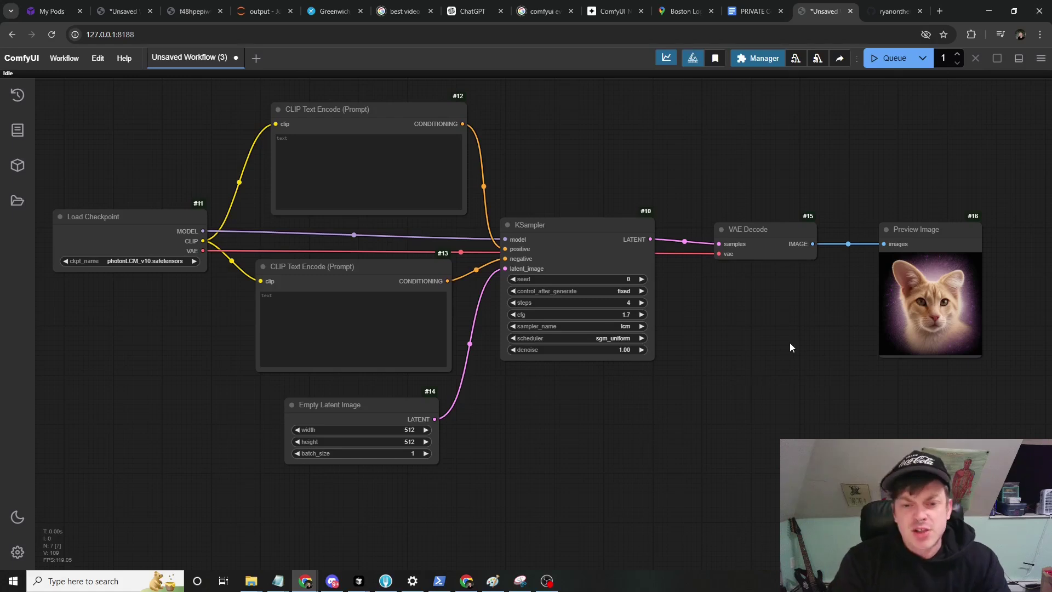
- Bring up the ComfyUI Manager menu and close it again
{"action": "left_click_drag", "start_coordinate": [790, 343], "coordinate": [791, 372]}
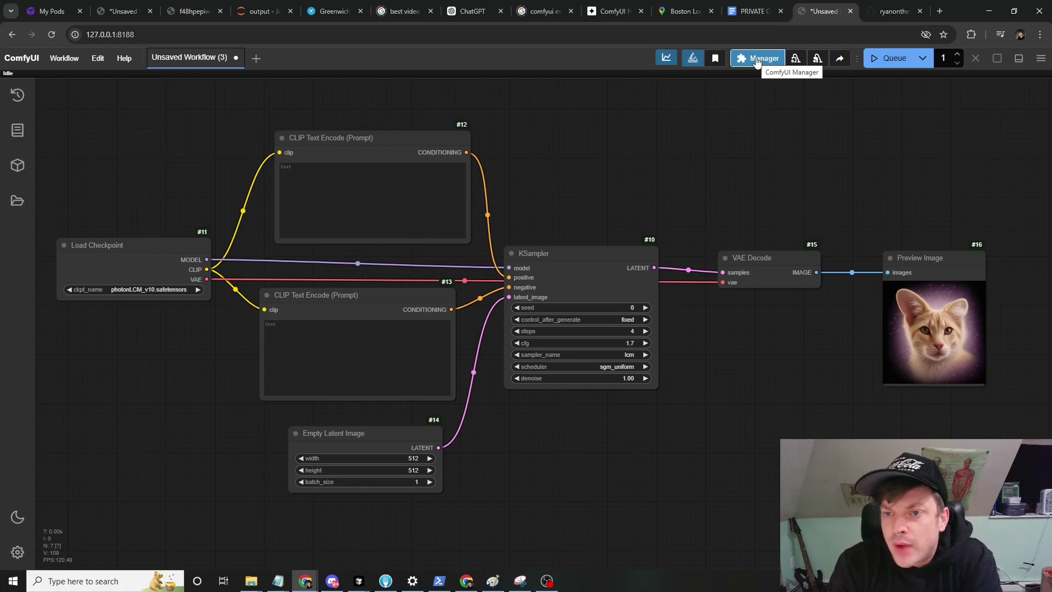
{"action": "left_click", "coordinate": [757, 60]}
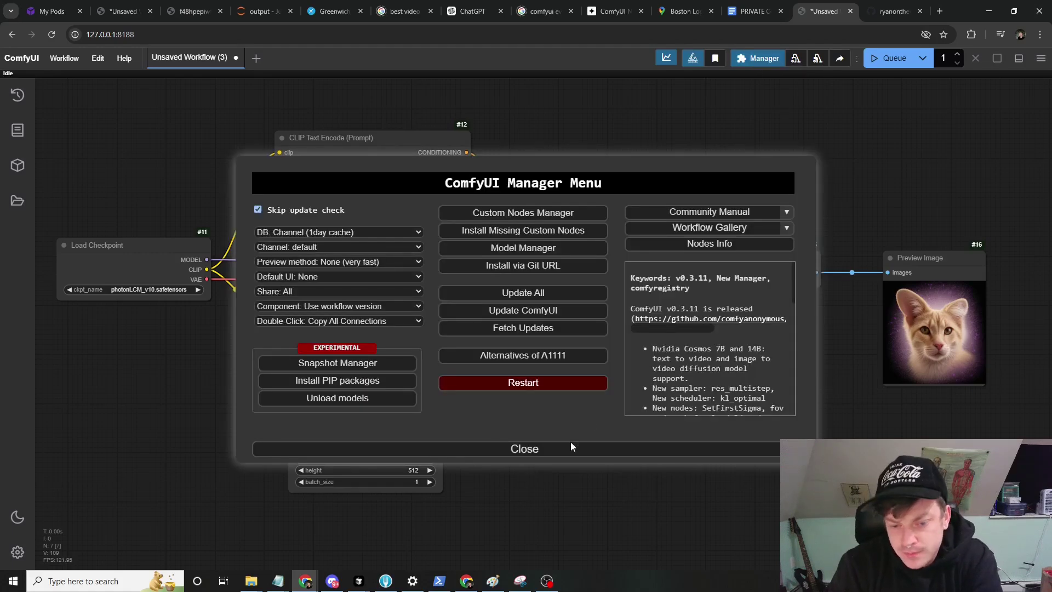
{"action": "left_click", "coordinate": [767, 449]}
- View the top of the ComfyUI_ProfilerX GitHub repository, then return to the ComfyUI workflow
{"action": "left_click", "coordinate": [872, 15]}
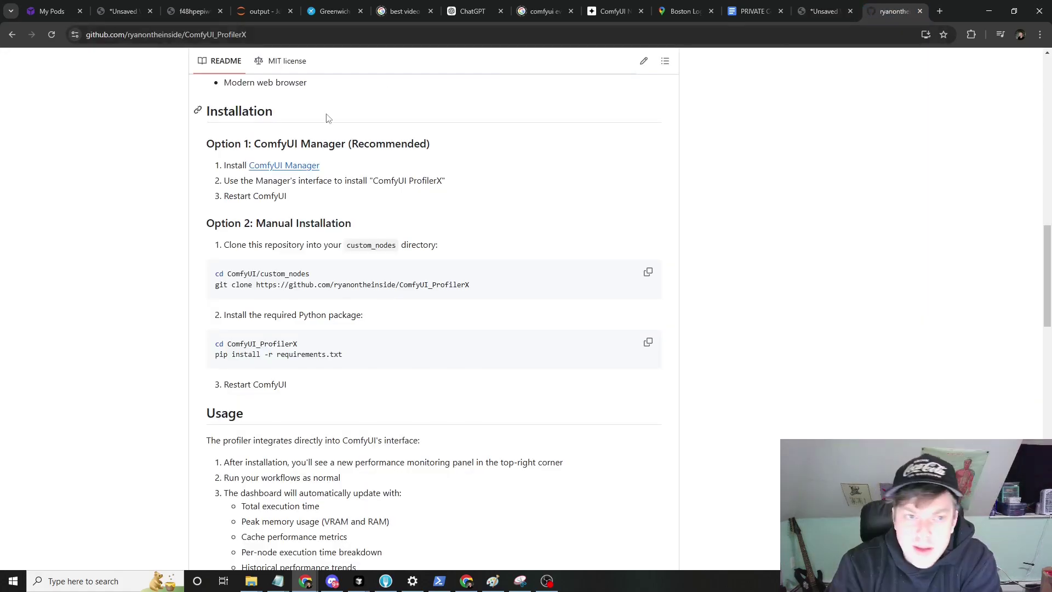
{"action": "scroll", "coordinate": [522, 302], "scroll_direction": "up", "scroll_amount": 15}
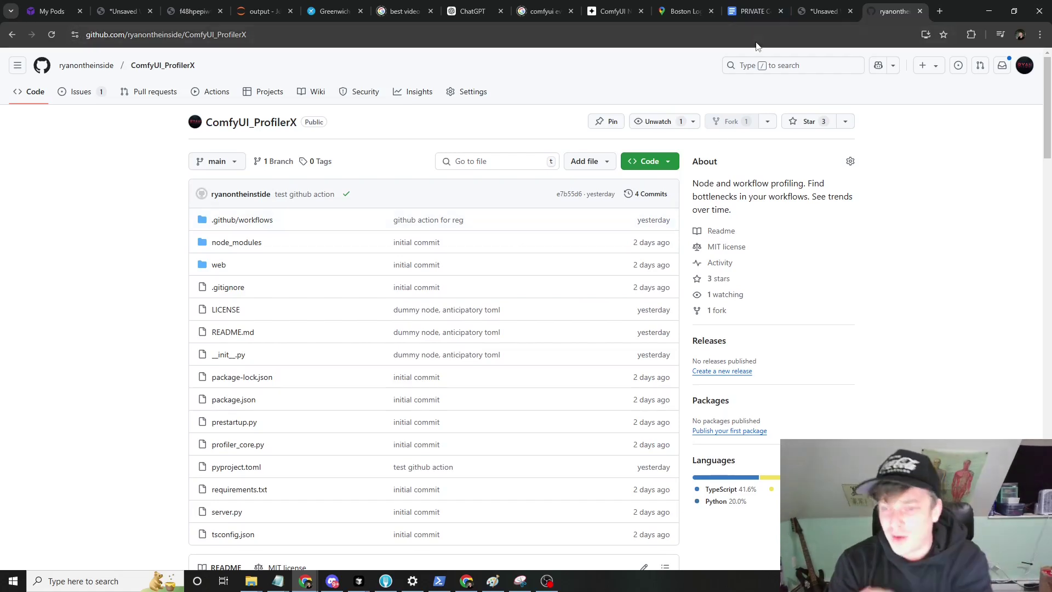
{"action": "left_click", "coordinate": [828, 10]}
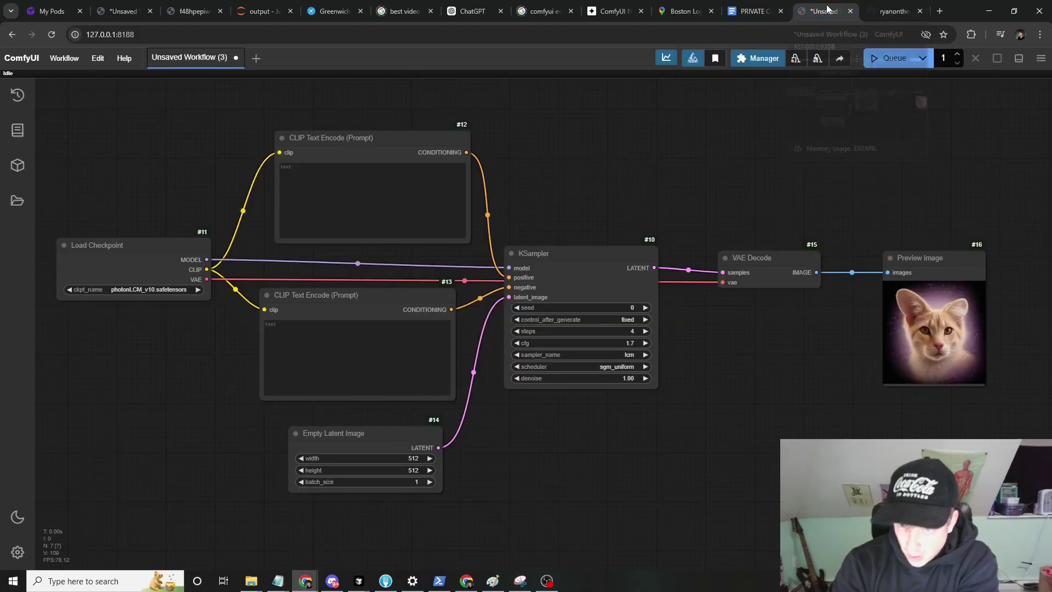
- Open Profiling Stats and browse Historical Trends, Node Analytics, then Latest Run
{"action": "left_click", "coordinate": [668, 62]}
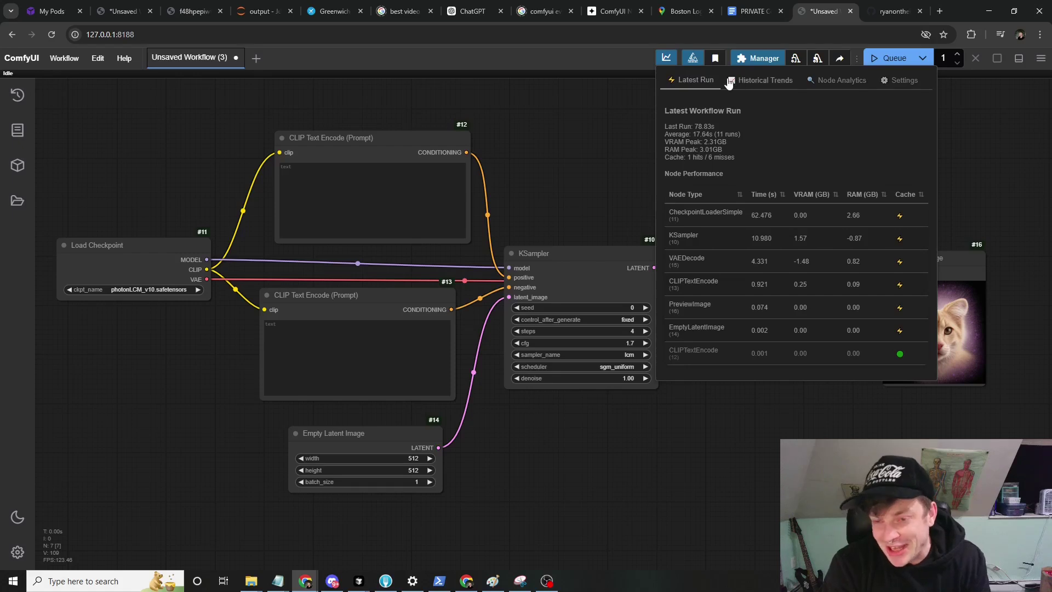
{"action": "left_click", "coordinate": [753, 83]}
{"action": "left_click", "coordinate": [825, 85]}
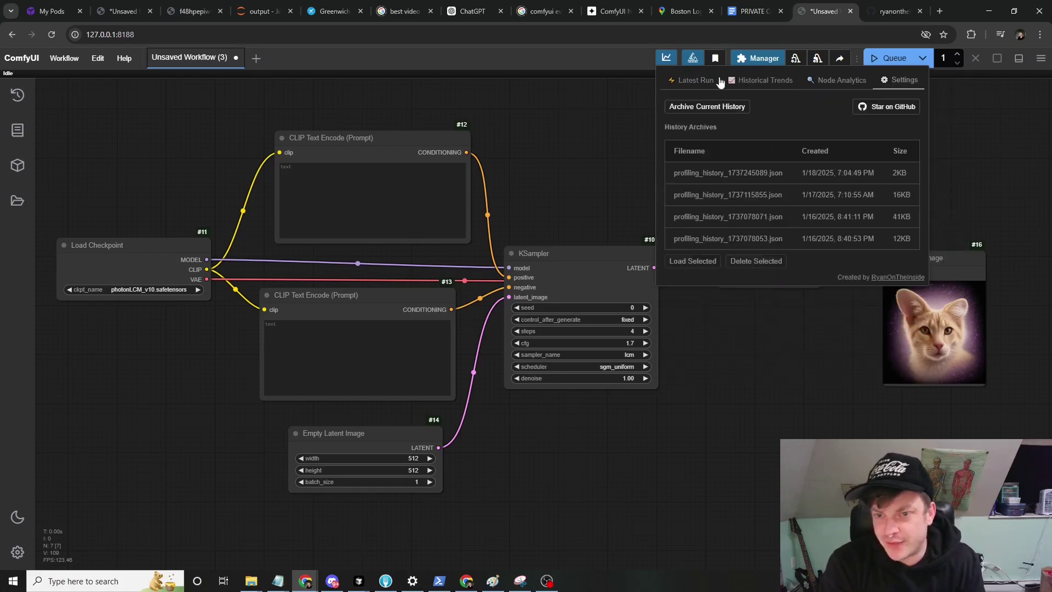
{"action": "left_click", "coordinate": [684, 82]}
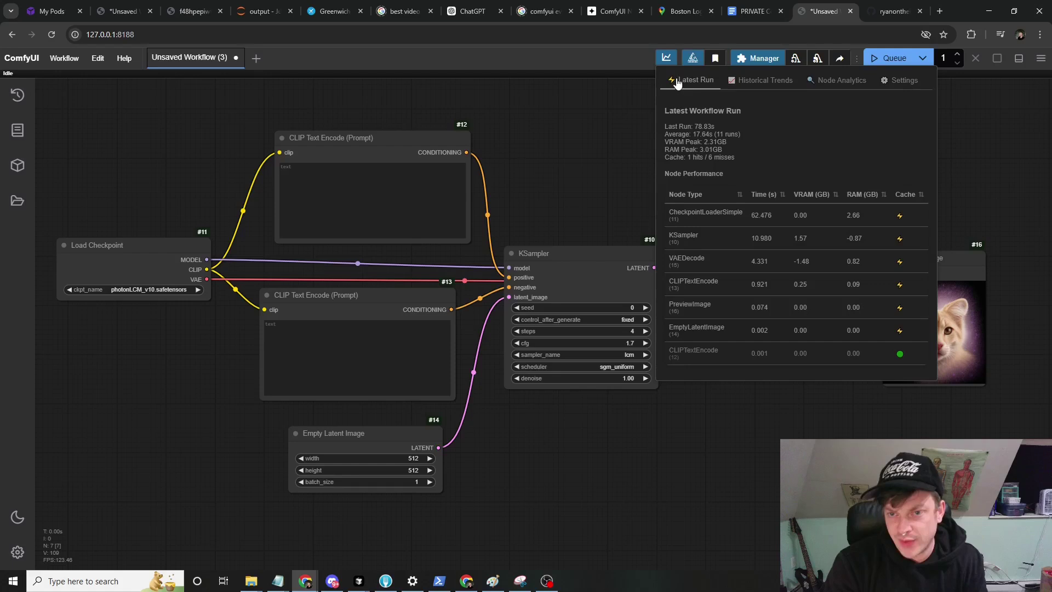
- Select the 78.83s last-run time, close the stats, and raise KSampler steps to 5
{"action": "double_click", "coordinate": [701, 127]}
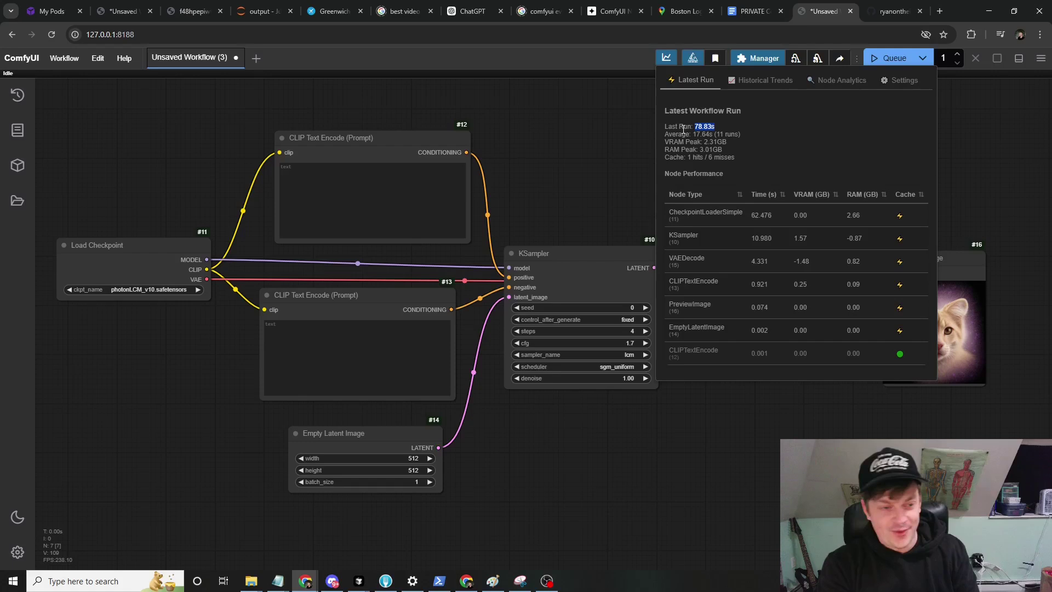
{"action": "left_click", "coordinate": [550, 168]}
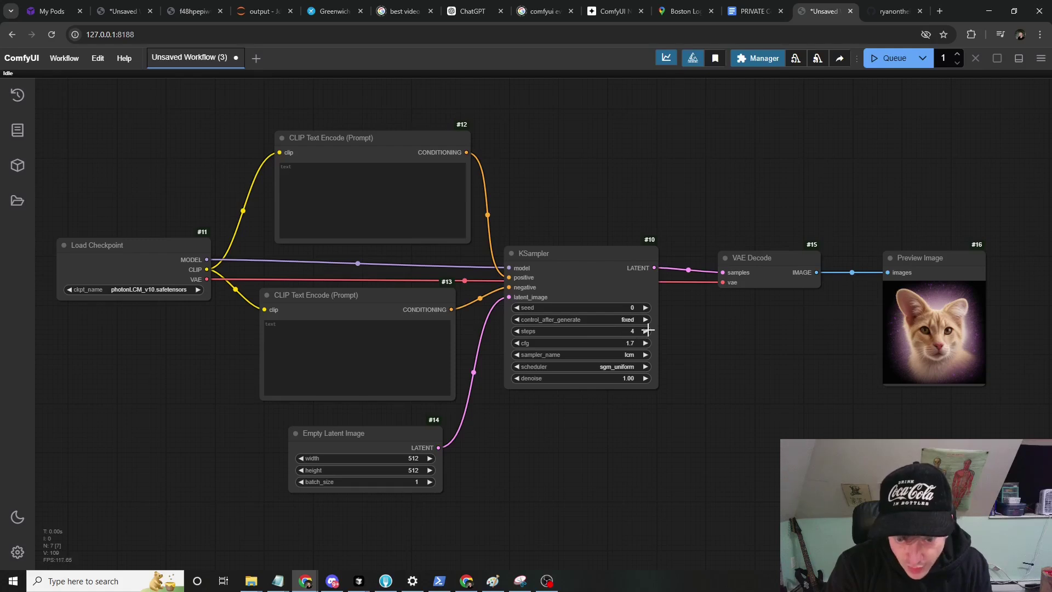
{"action": "left_click", "coordinate": [646, 331]}
- Rerun the workflow and sort the node table by type, time and VRAM
{"action": "left_click", "coordinate": [886, 58]}
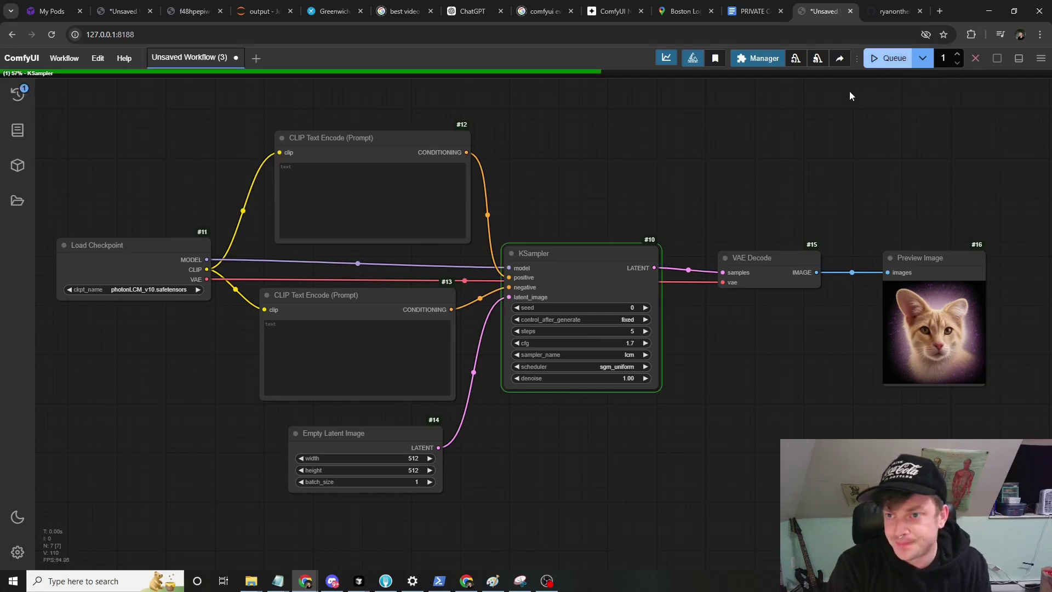
{"action": "left_click", "coordinate": [663, 59]}
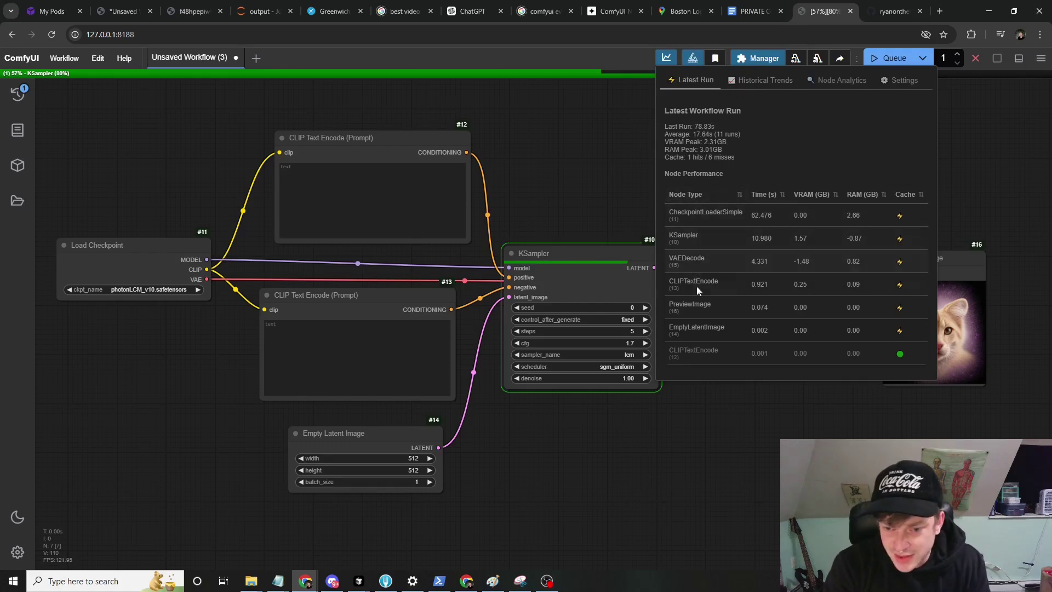
{"action": "left_click", "coordinate": [740, 195]}
{"action": "left_click", "coordinate": [770, 194]}
{"action": "left_click", "coordinate": [770, 195]}
{"action": "left_click", "coordinate": [811, 195]}
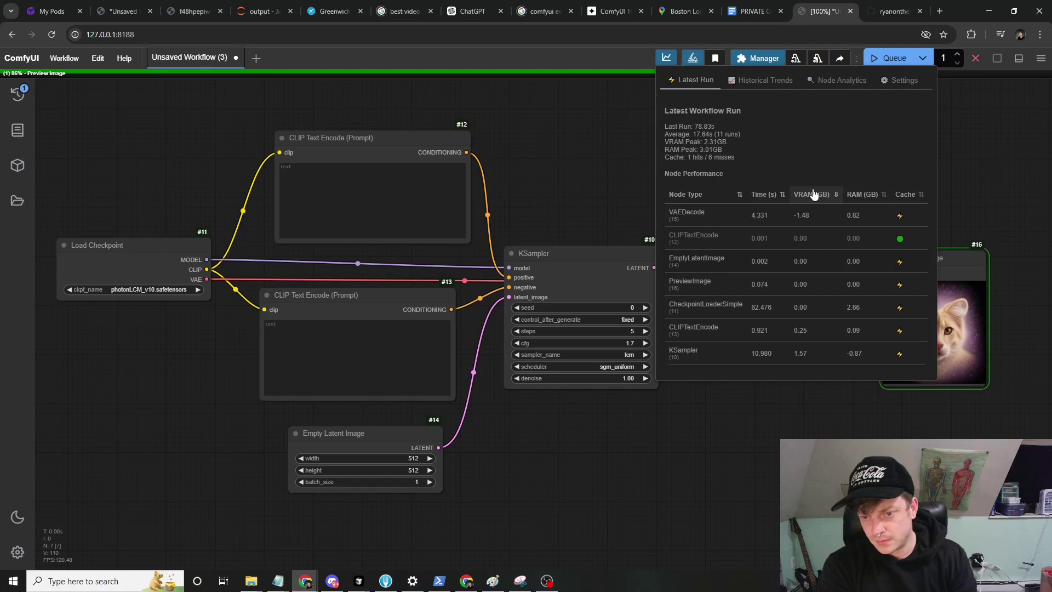
{"action": "left_click", "coordinate": [666, 57]}
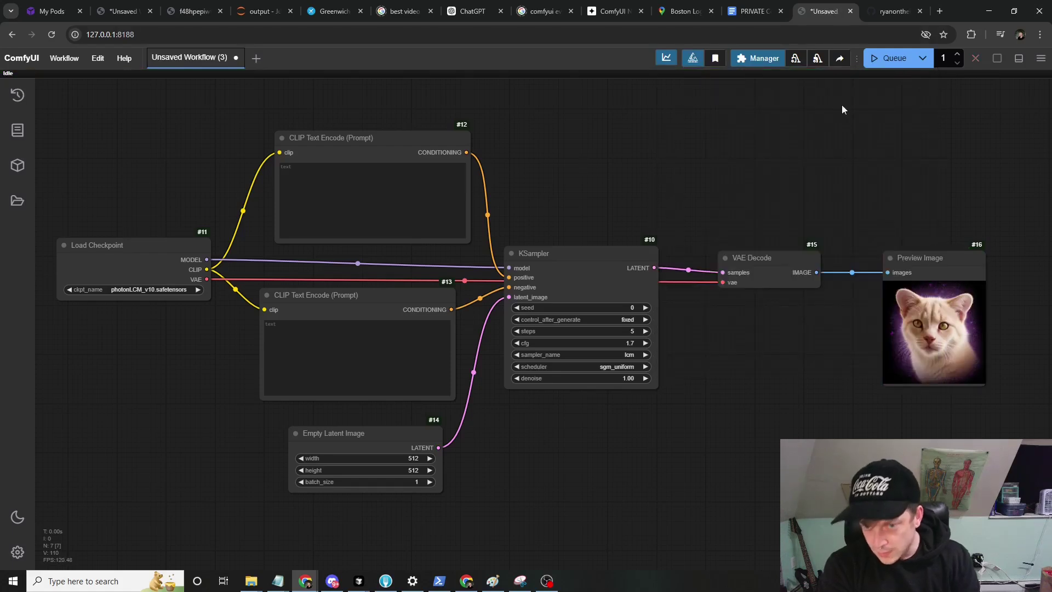
- Reopen stats for the finished 11.91s run, shifting KSampler and Load Checkpoint, then view Historical Trends
{"action": "left_click", "coordinate": [666, 58]}
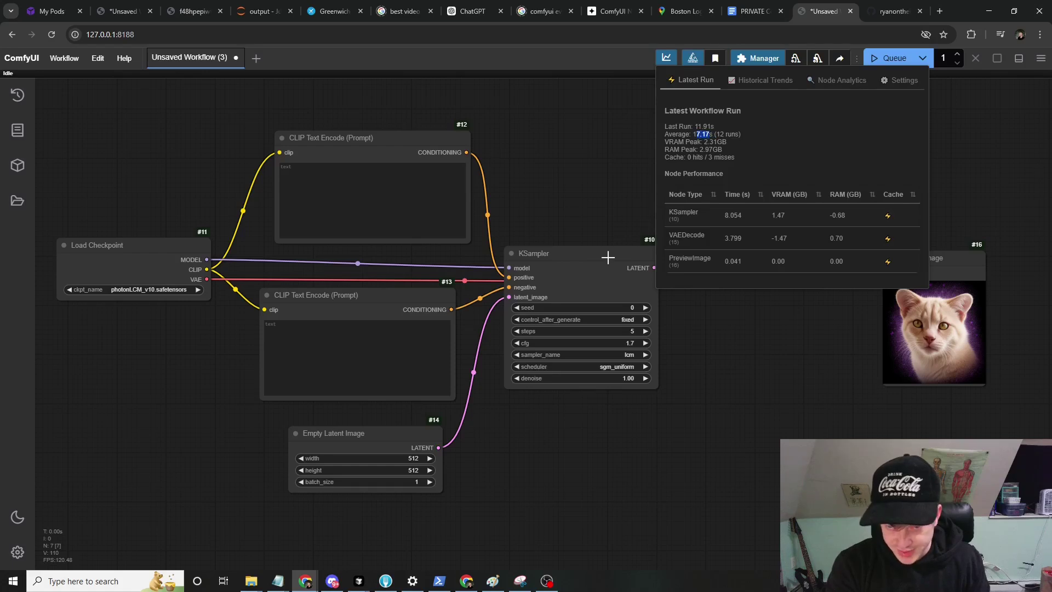
{"action": "left_click_drag", "start_coordinate": [554, 253], "coordinate": [543, 245]}
{"action": "left_click_drag", "start_coordinate": [137, 249], "coordinate": [148, 254]}
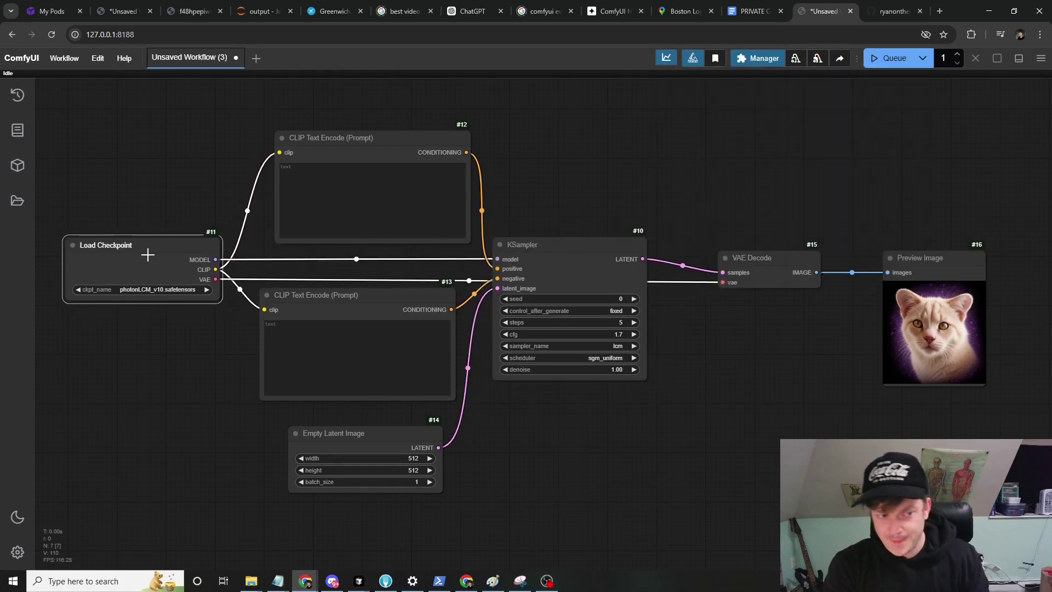
{"action": "left_click", "coordinate": [667, 61]}
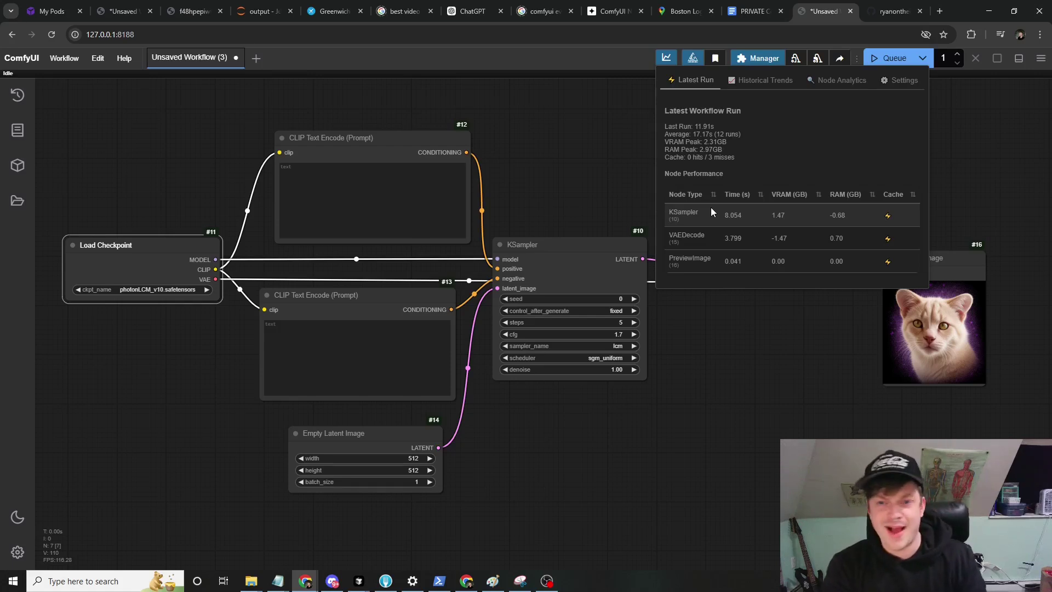
{"action": "left_click", "coordinate": [772, 85]}
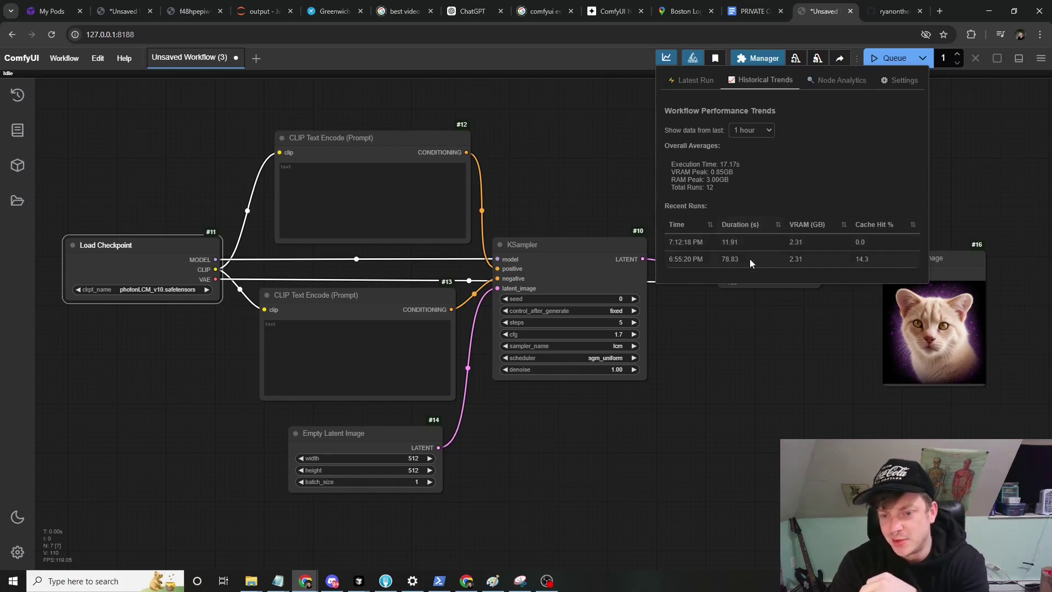
- Change the Historical Trends range to last 24 hours, then last 7 days, then All time
{"action": "left_click", "coordinate": [770, 131]}
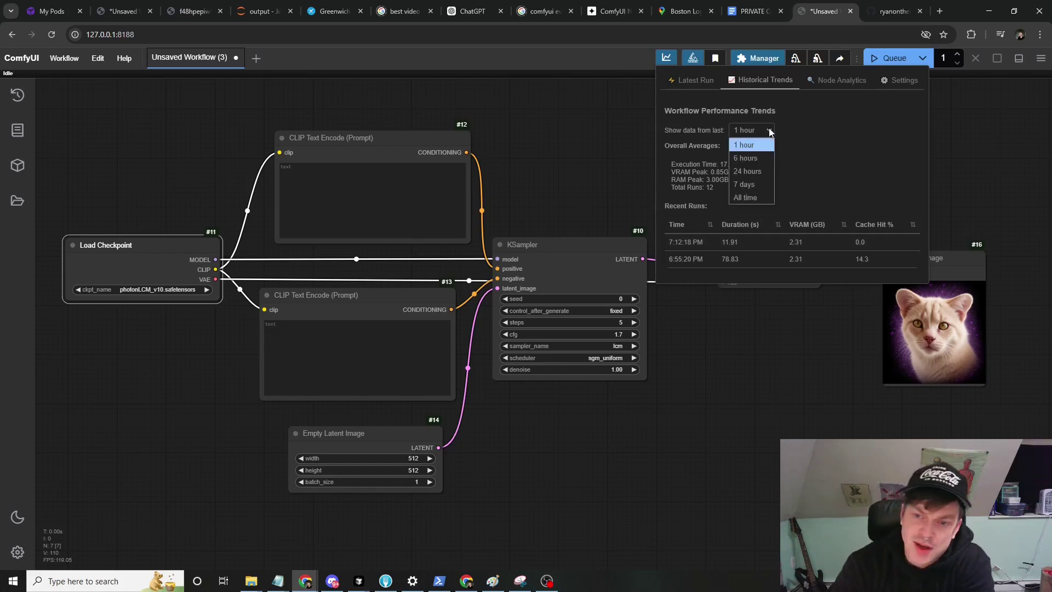
{"action": "left_click", "coordinate": [761, 172]}
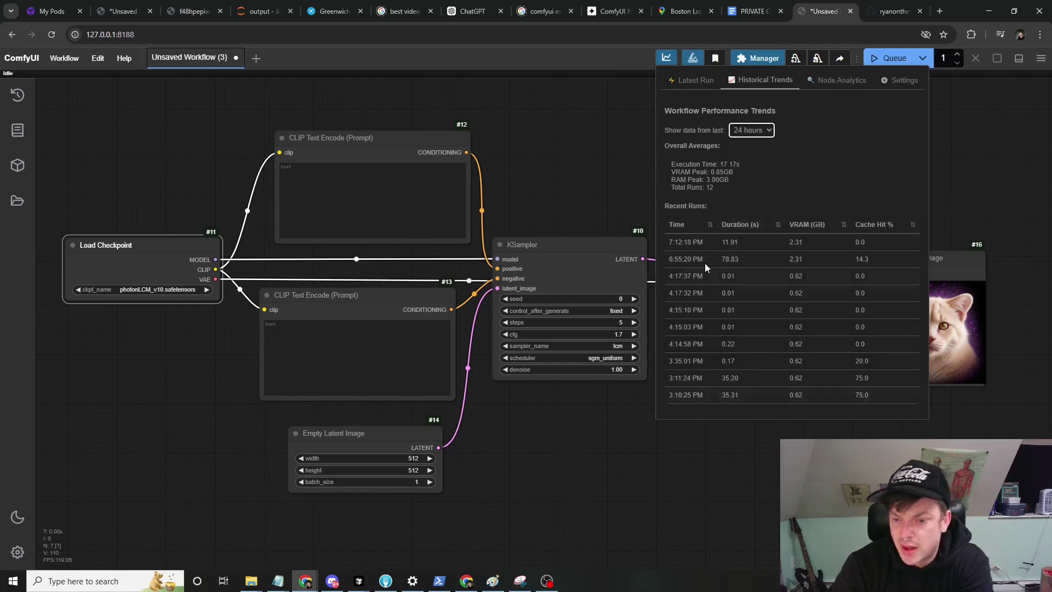
{"action": "left_click", "coordinate": [760, 131]}
{"action": "left_click", "coordinate": [743, 186]}
{"action": "left_click", "coordinate": [751, 130]}
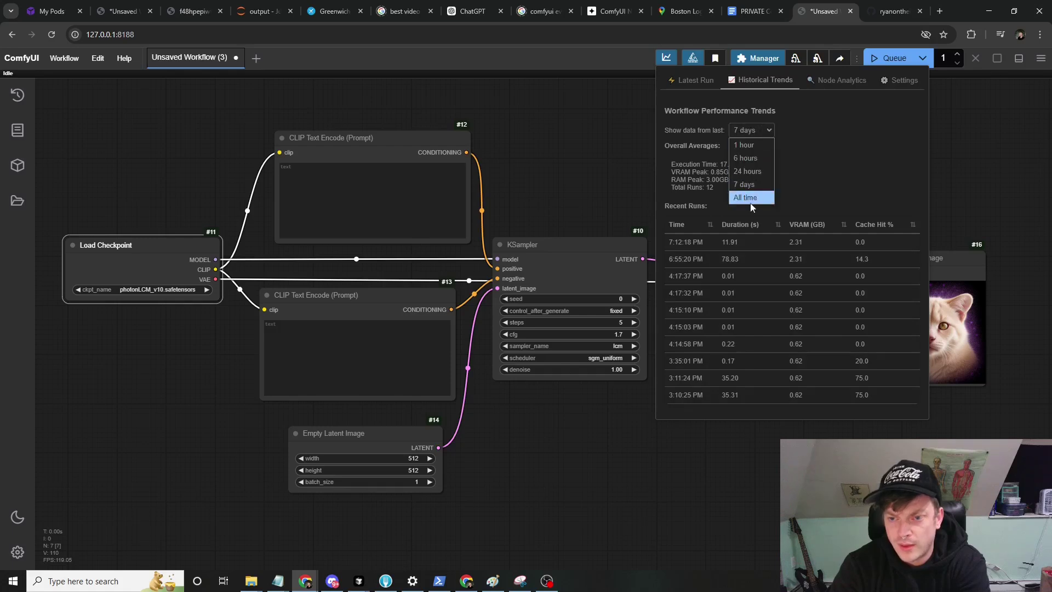
{"action": "left_click", "coordinate": [749, 197]}
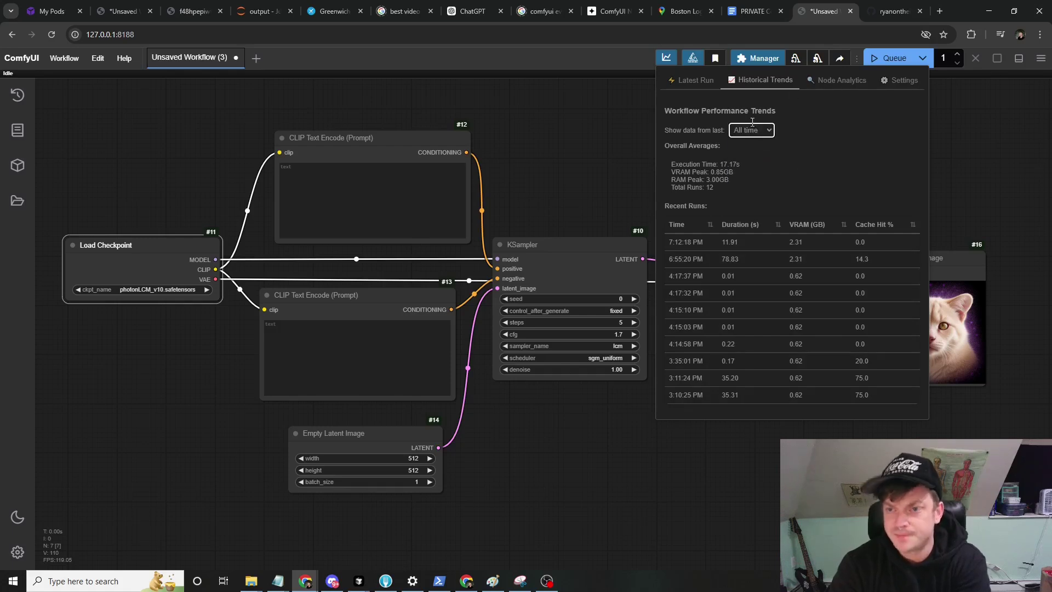
{"action": "left_click", "coordinate": [831, 80]}
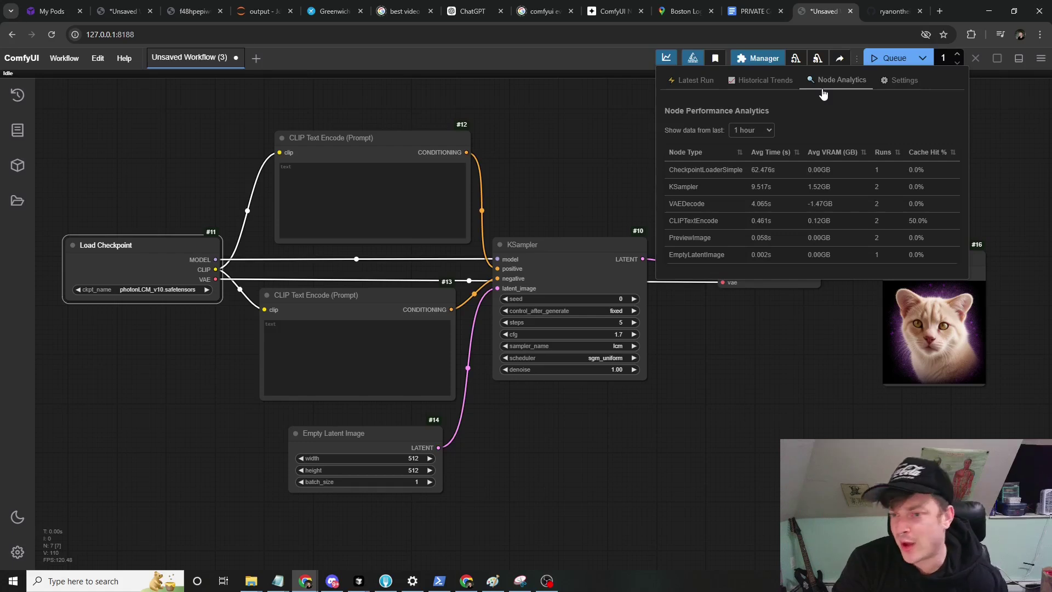
- Limit Node Analytics to the last 24 hours, then view the archived history files in Settings
{"action": "left_click", "coordinate": [763, 130]}
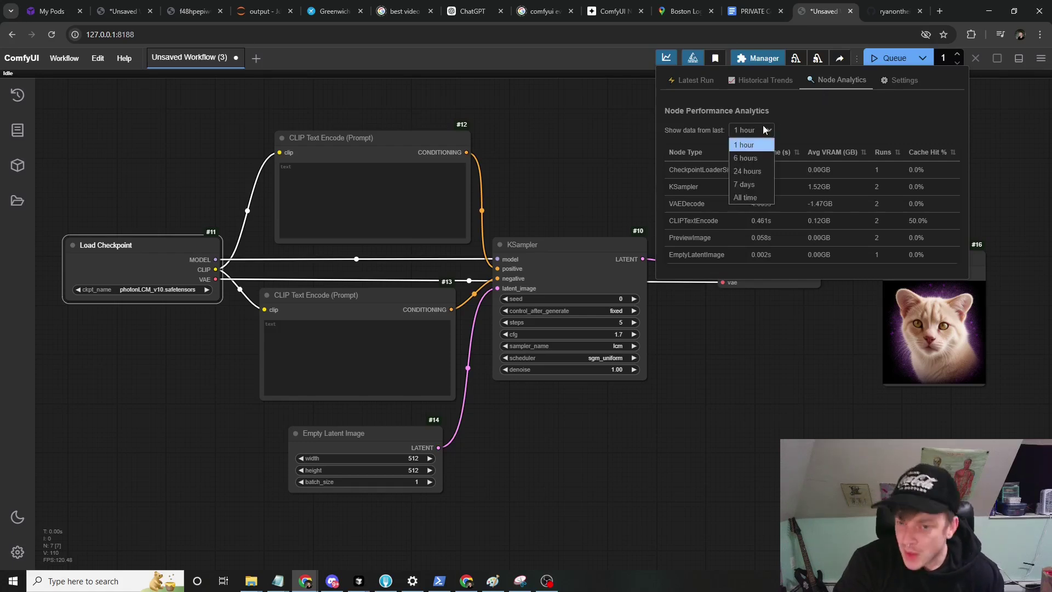
{"action": "left_click", "coordinate": [750, 173]}
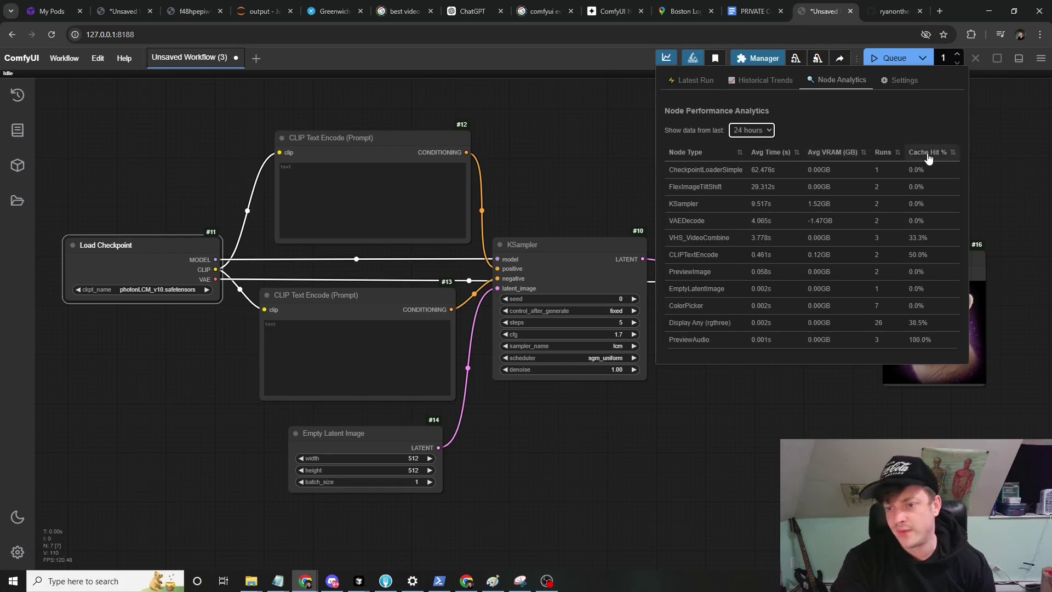
{"action": "left_click", "coordinate": [899, 83]}
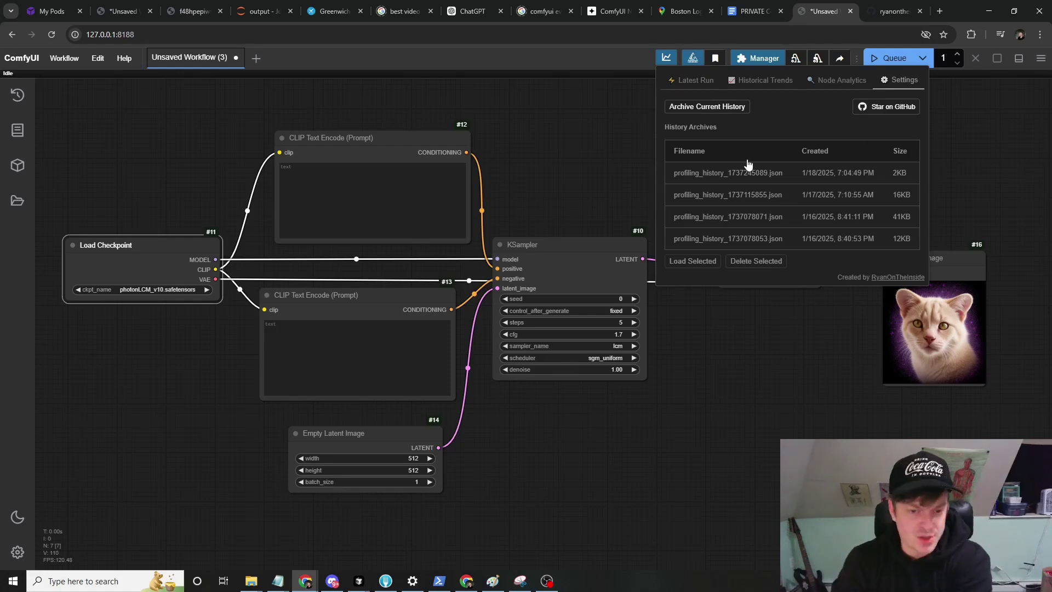
- Archive and confirm the current profiling history, then select the profiling_history_1737245089.json archive
{"action": "left_click", "coordinate": [712, 110]}
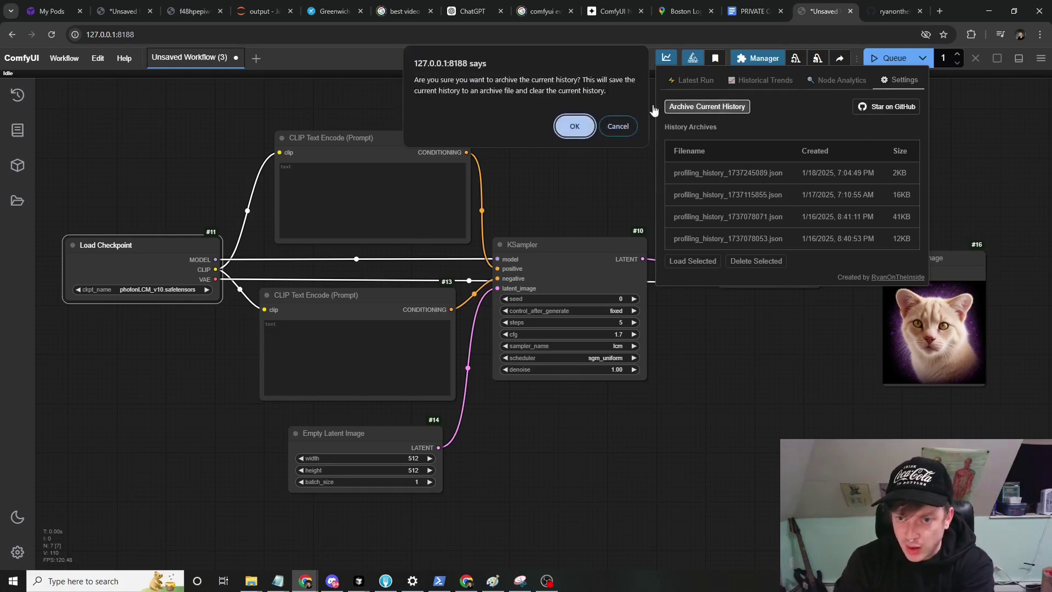
{"action": "left_click", "coordinate": [570, 136]}
{"action": "left_click", "coordinate": [844, 82]}
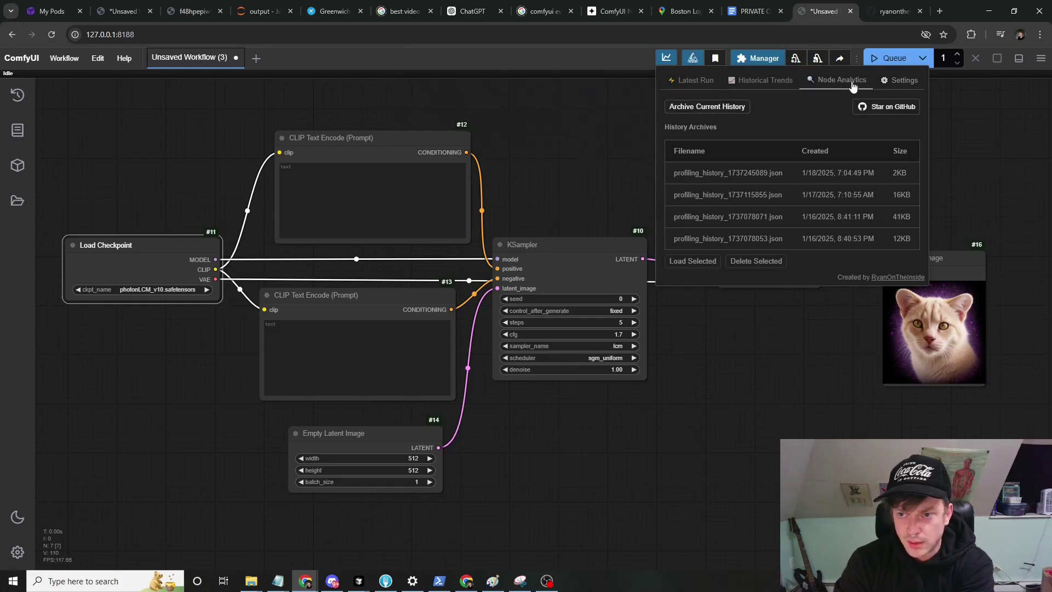
{"action": "left_click", "coordinate": [894, 83]}
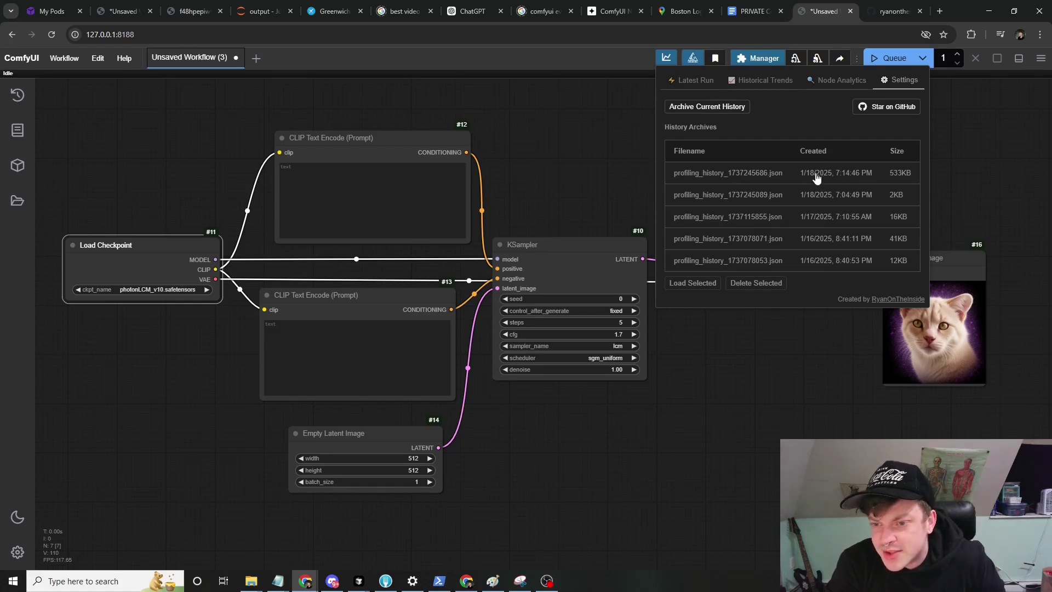
{"action": "left_click", "coordinate": [798, 203]}
- Load the selected archive and browse its stats, limiting trends to the last 24 hours
{"action": "left_click", "coordinate": [693, 282]}
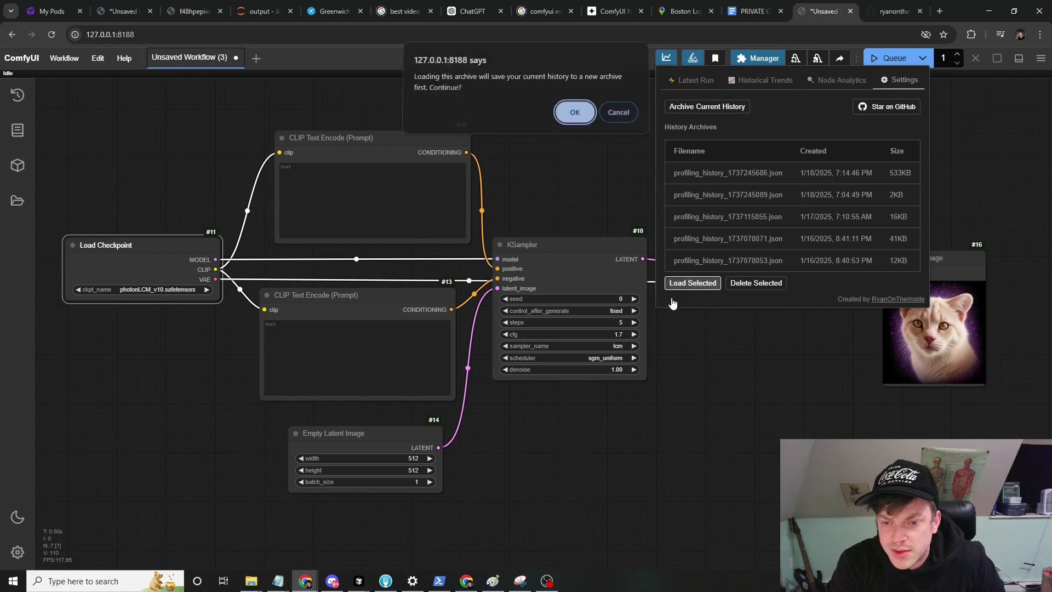
{"action": "left_click", "coordinate": [587, 113]}
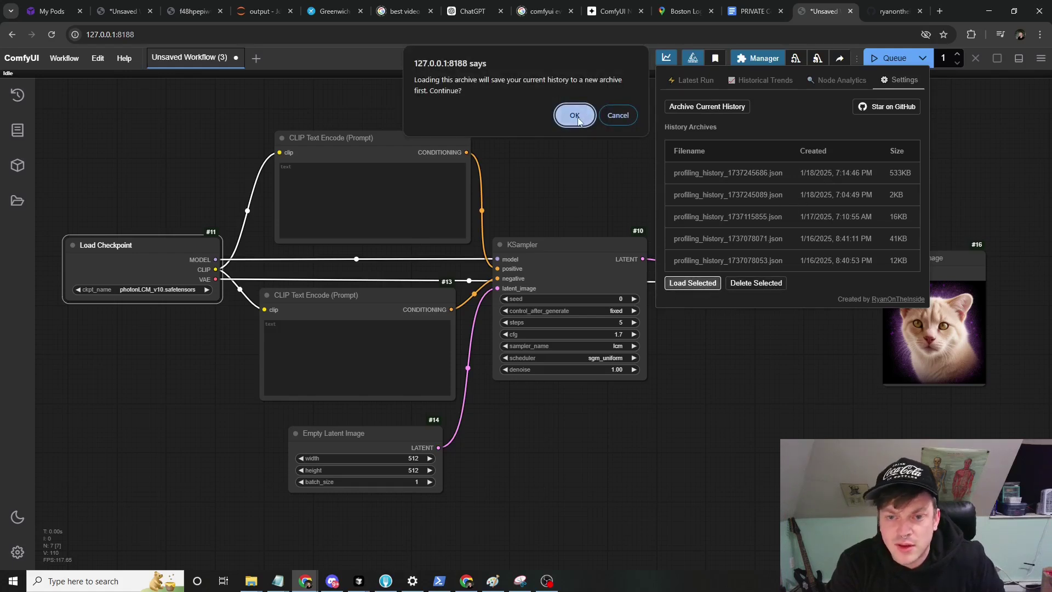
{"action": "left_click", "coordinate": [695, 83]}
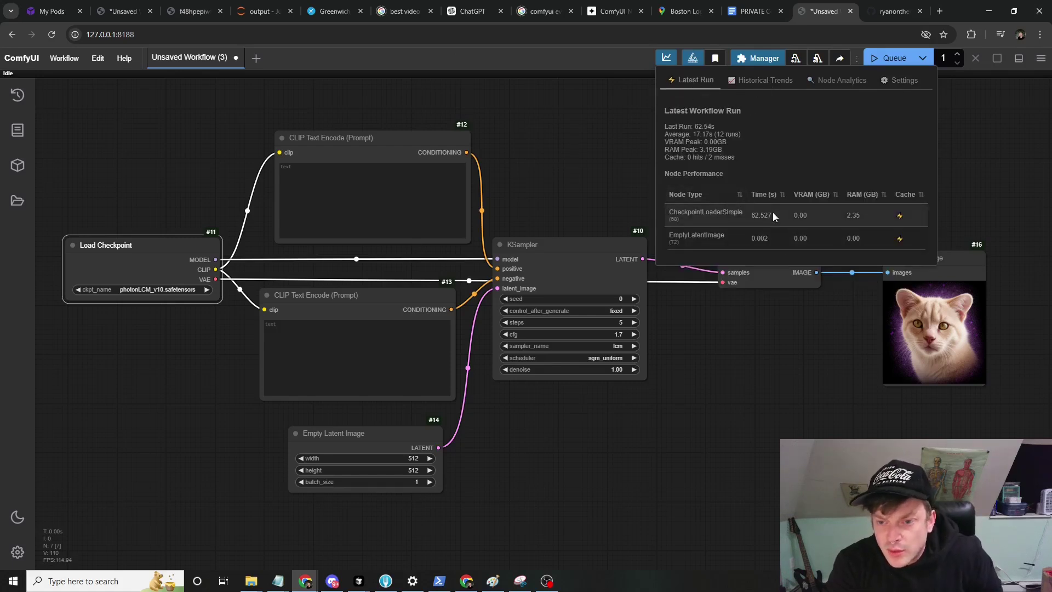
{"action": "left_click", "coordinate": [838, 80]}
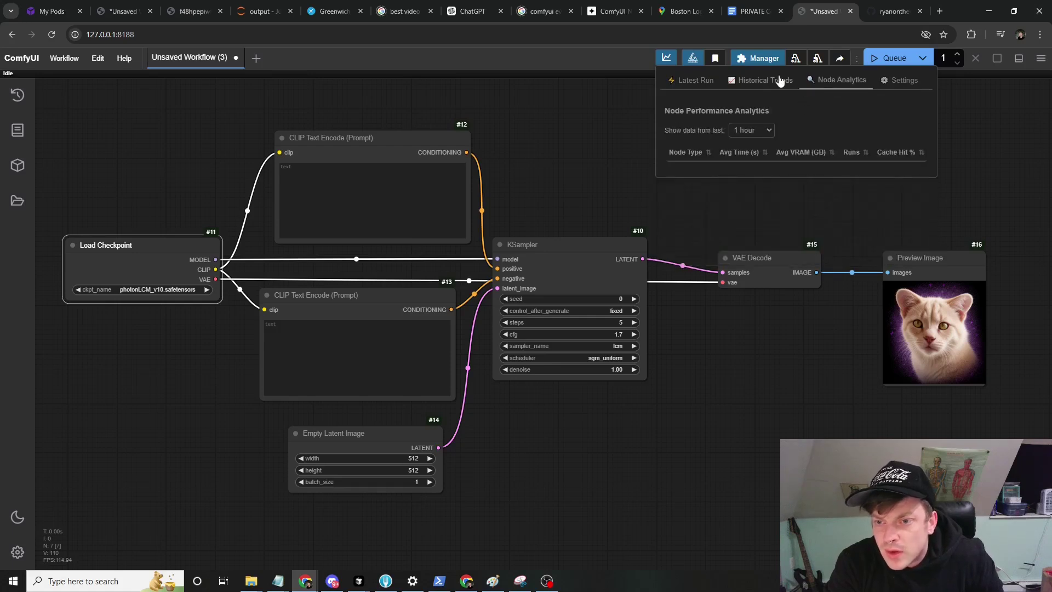
{"action": "left_click", "coordinate": [752, 130]}
{"action": "left_click", "coordinate": [760, 171]}
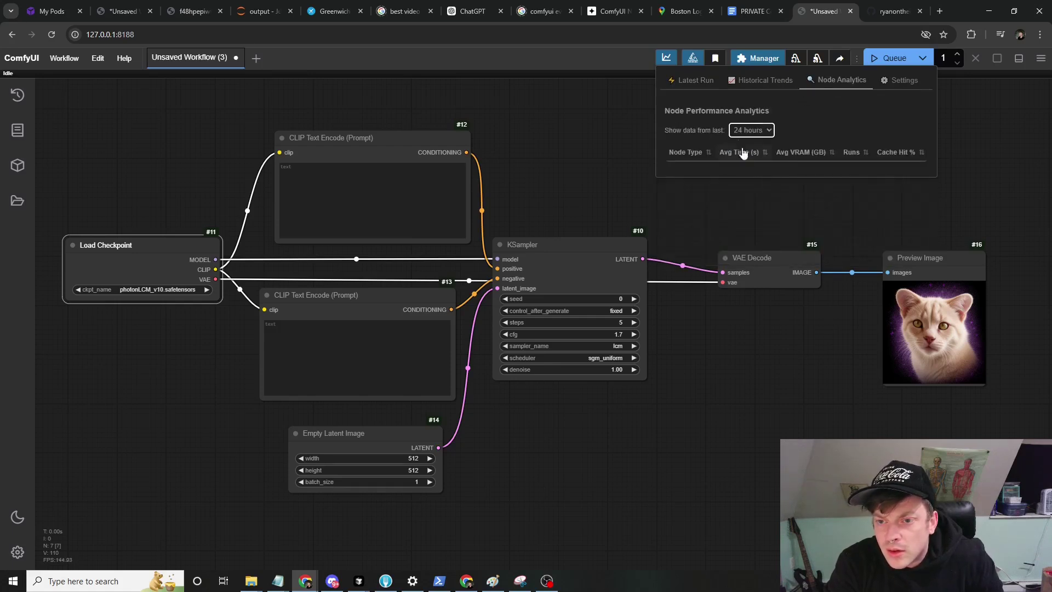
{"action": "left_click", "coordinate": [762, 80]}
{"action": "left_click", "coordinate": [752, 130]}
{"action": "left_click", "coordinate": [754, 173]}
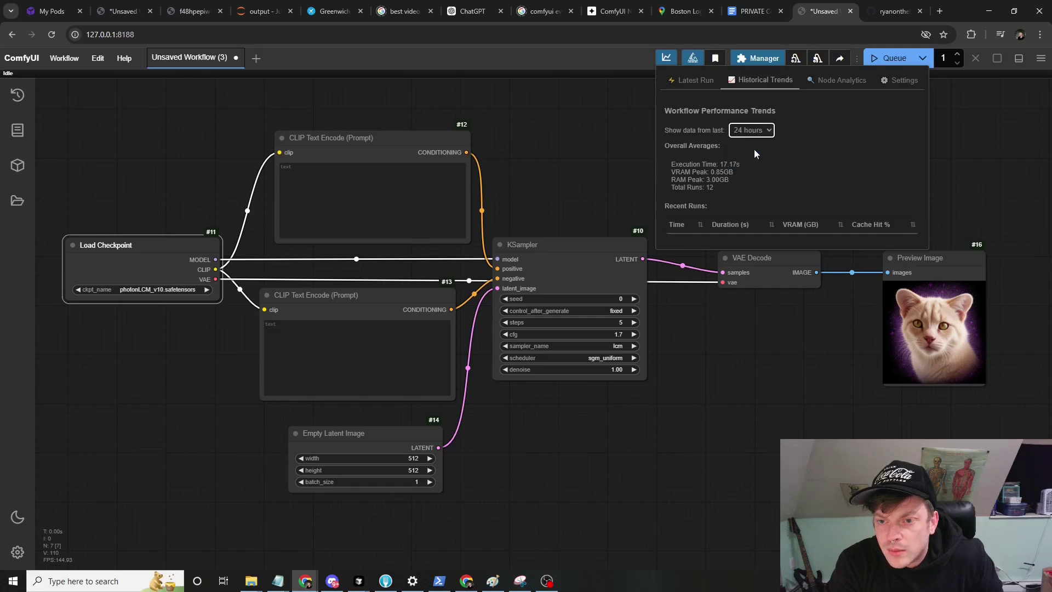
- Load the profiling_history_1737078071.json archive, saving the current history first
{"action": "left_click", "coordinate": [900, 81]}
{"action": "left_click", "coordinate": [769, 218]}
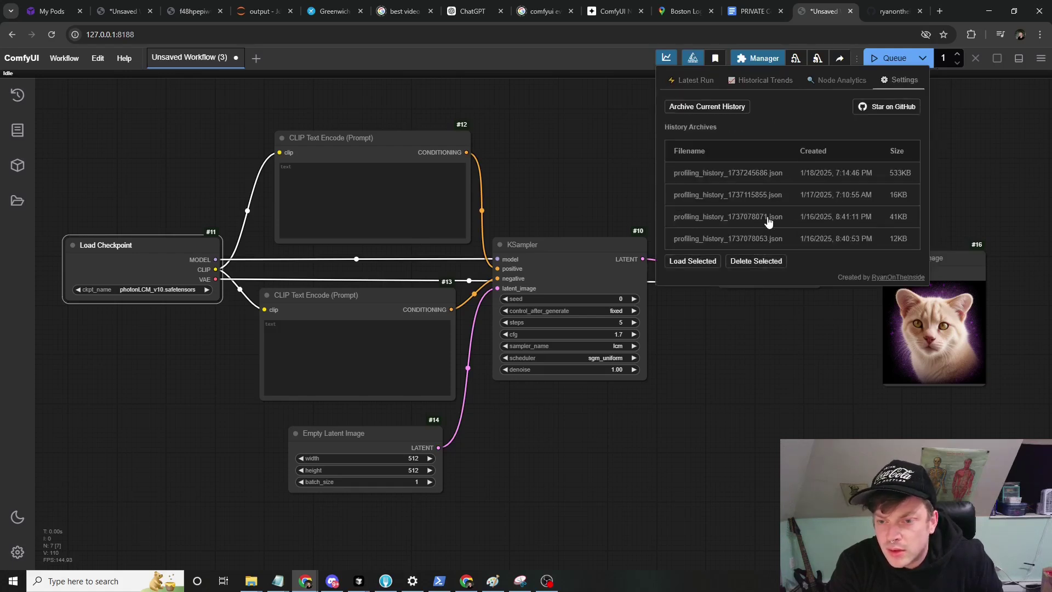
{"action": "left_click", "coordinate": [717, 263]}
{"action": "left_click", "coordinate": [577, 115]}
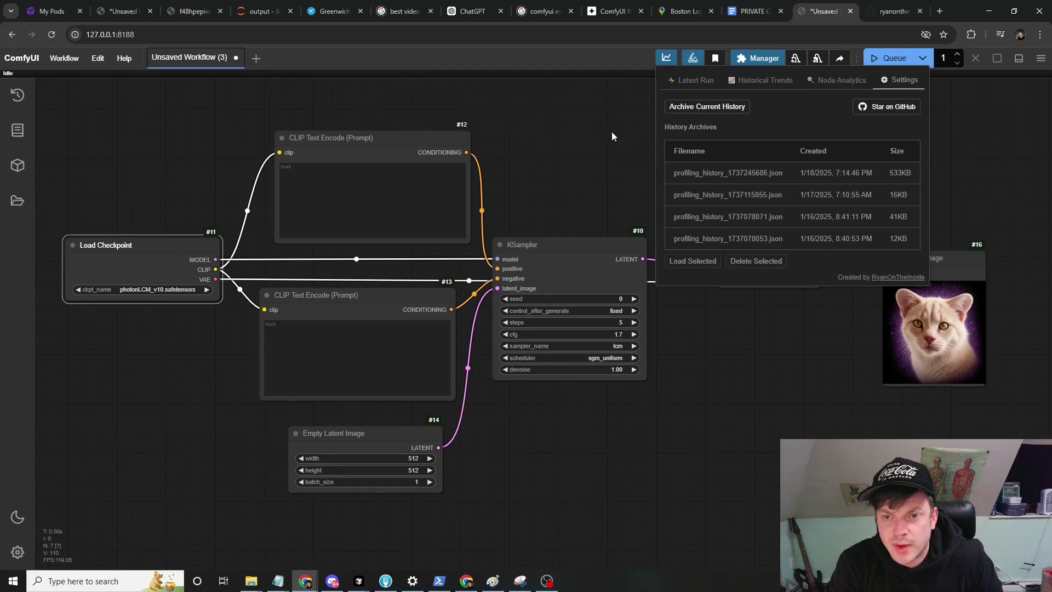
- Show the loaded archive's Historical Trends across All time
{"action": "left_click", "coordinate": [699, 77]}
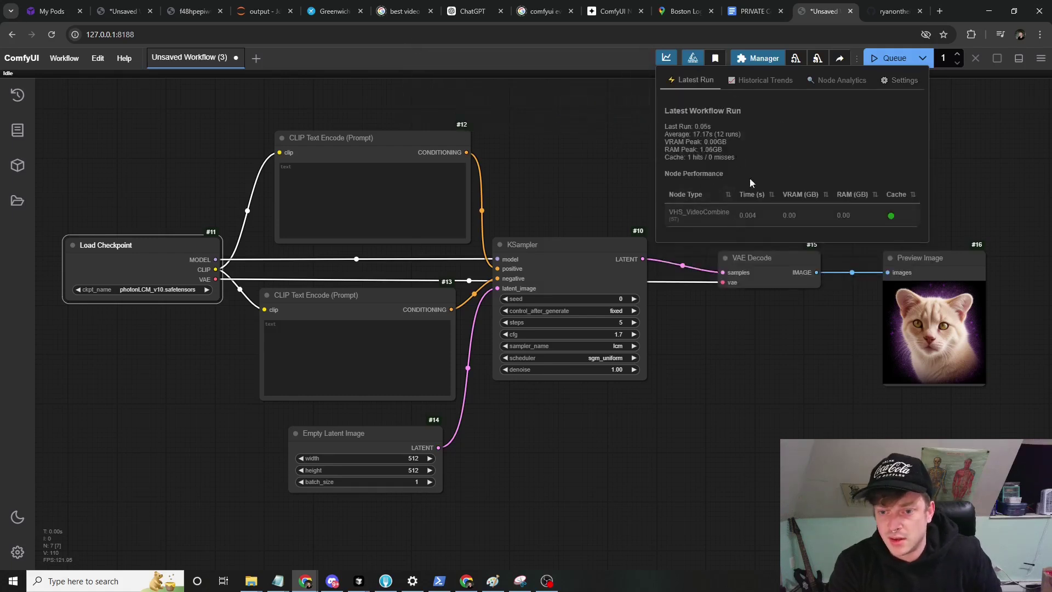
{"action": "left_click", "coordinate": [764, 80]}
{"action": "left_click", "coordinate": [751, 130]}
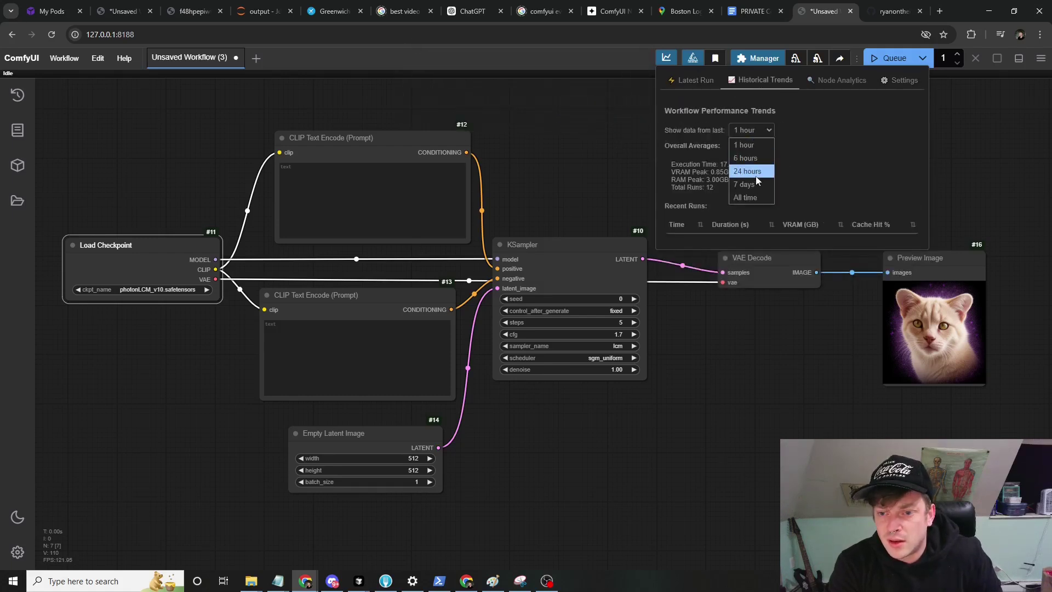
{"action": "left_click", "coordinate": [744, 197]}
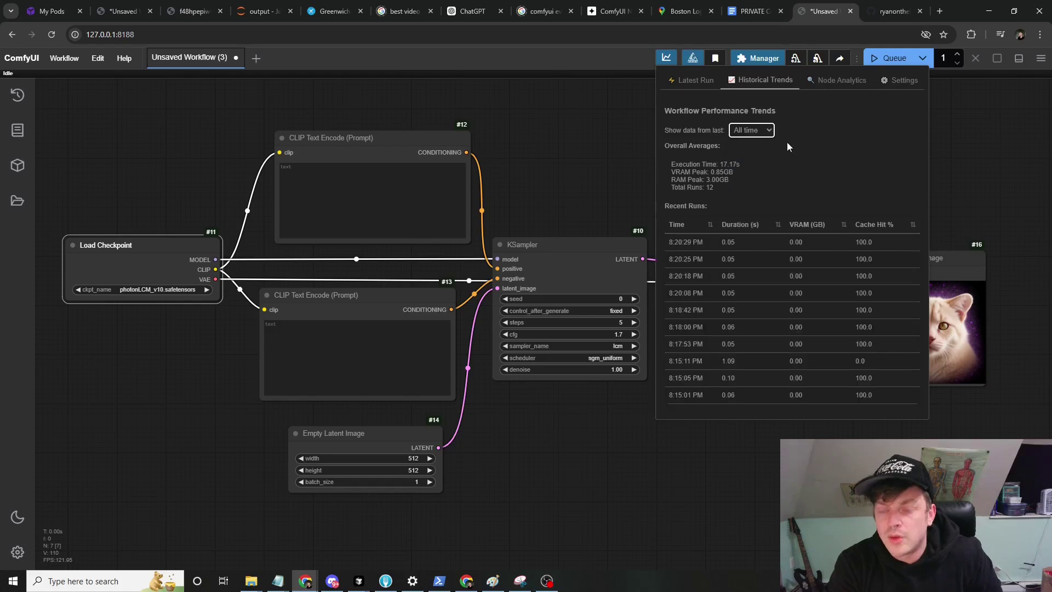
{"action": "left_click", "coordinate": [758, 135]}
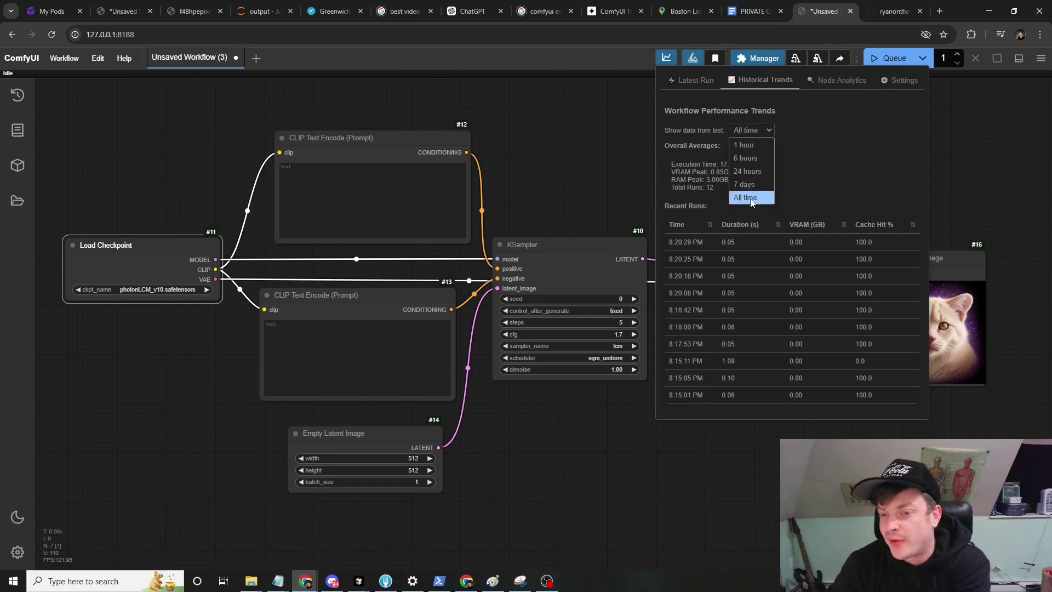
{"action": "left_click", "coordinate": [752, 198]}
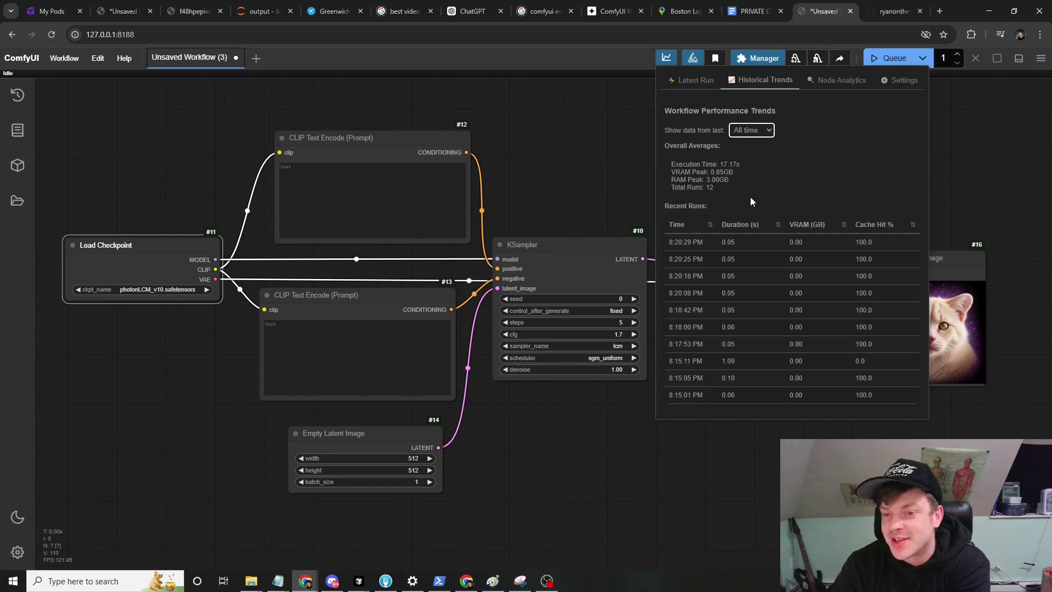
- Set Node Analytics to All time, check the history archives, and close the profiler panel
{"action": "left_click", "coordinate": [829, 82]}
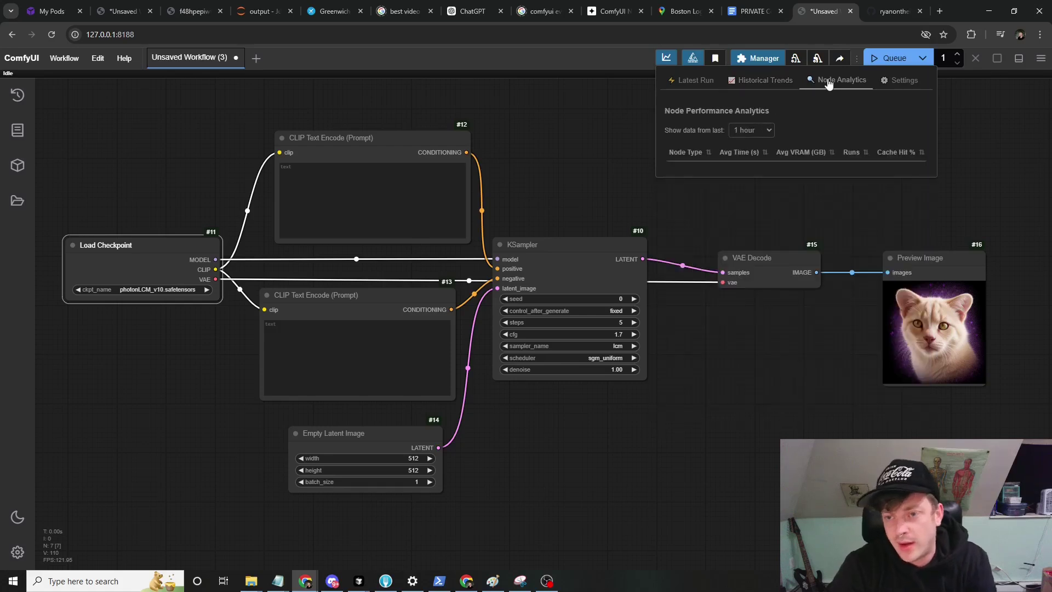
{"action": "left_click", "coordinate": [751, 132]}
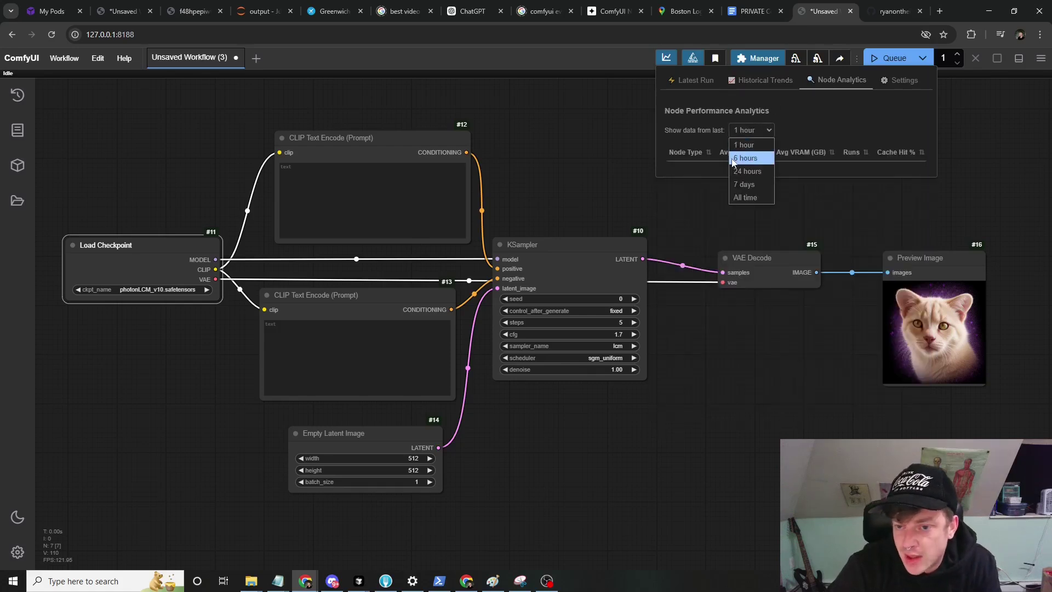
{"action": "left_click", "coordinate": [747, 198]}
{"action": "left_click", "coordinate": [893, 81]}
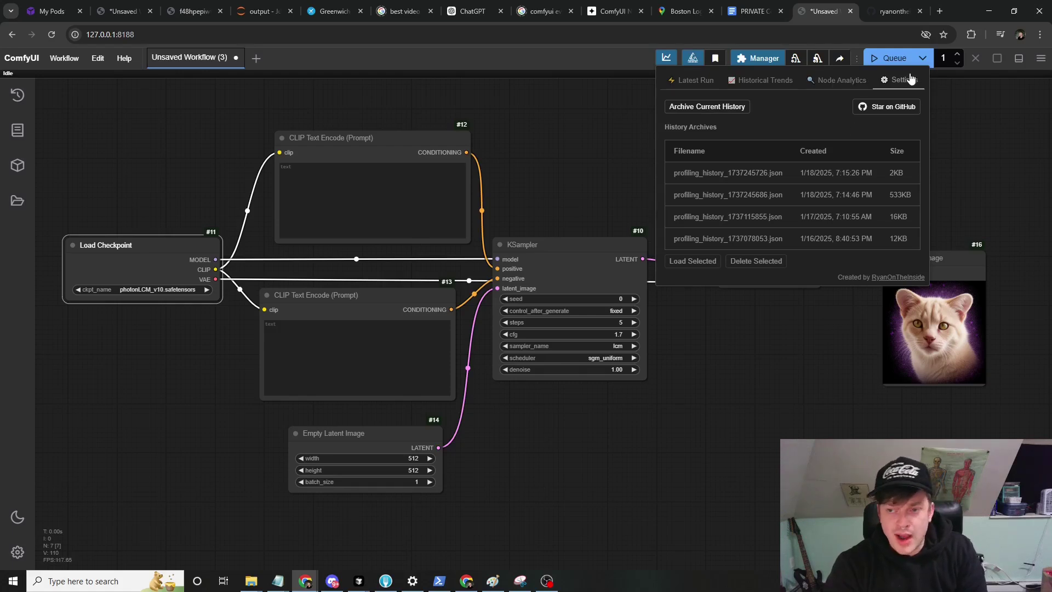
{"action": "left_click", "coordinate": [682, 436]}
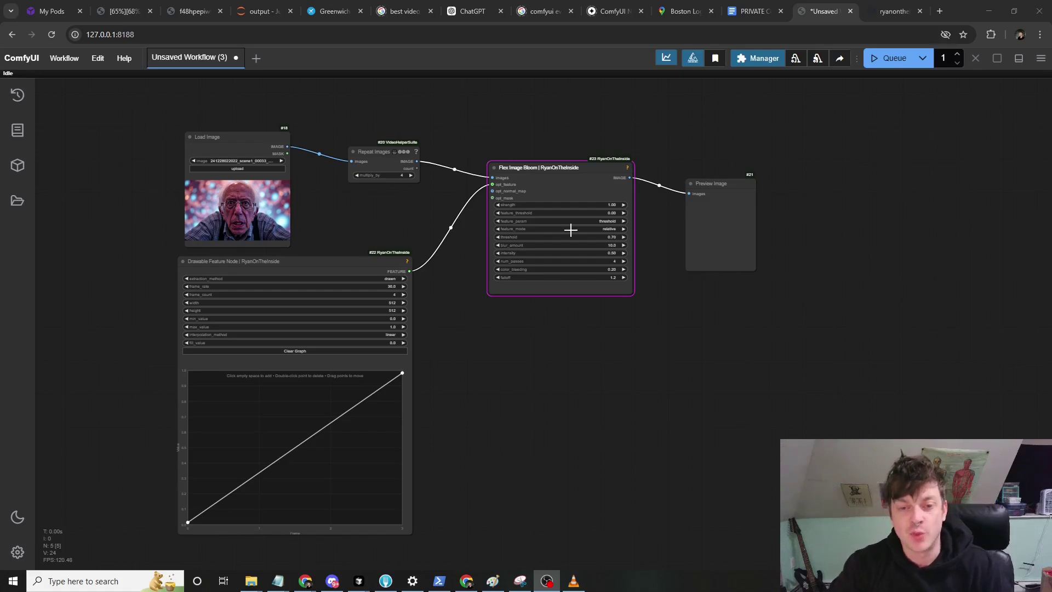
- Nudge the Flex Image Bloom node up-left and open the ProfilerX performance panel
{"action": "mouse_move", "coordinate": [571, 230]}
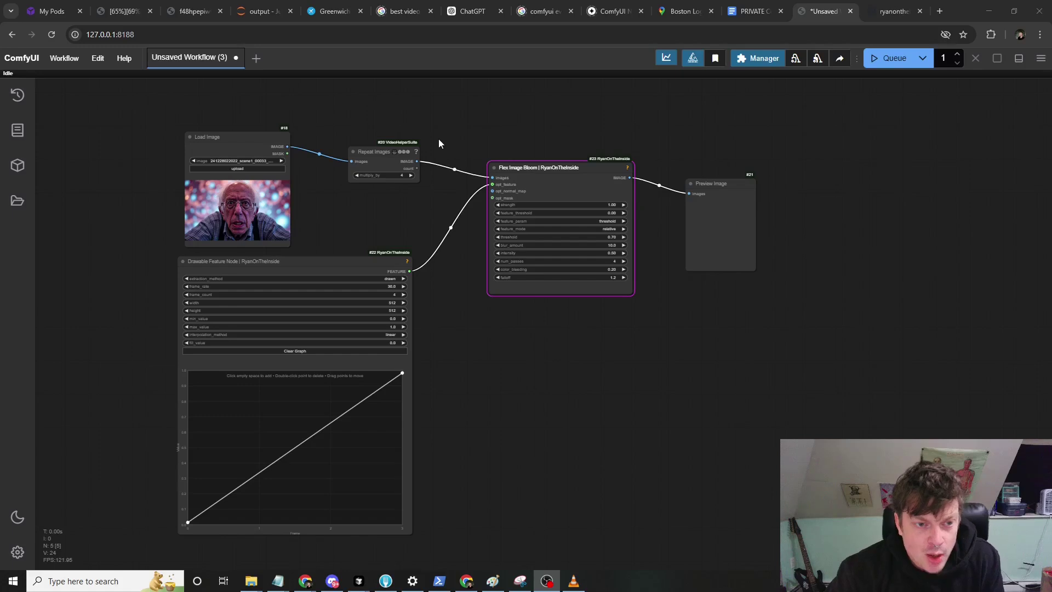
{"action": "mouse_move", "coordinate": [377, 152]}
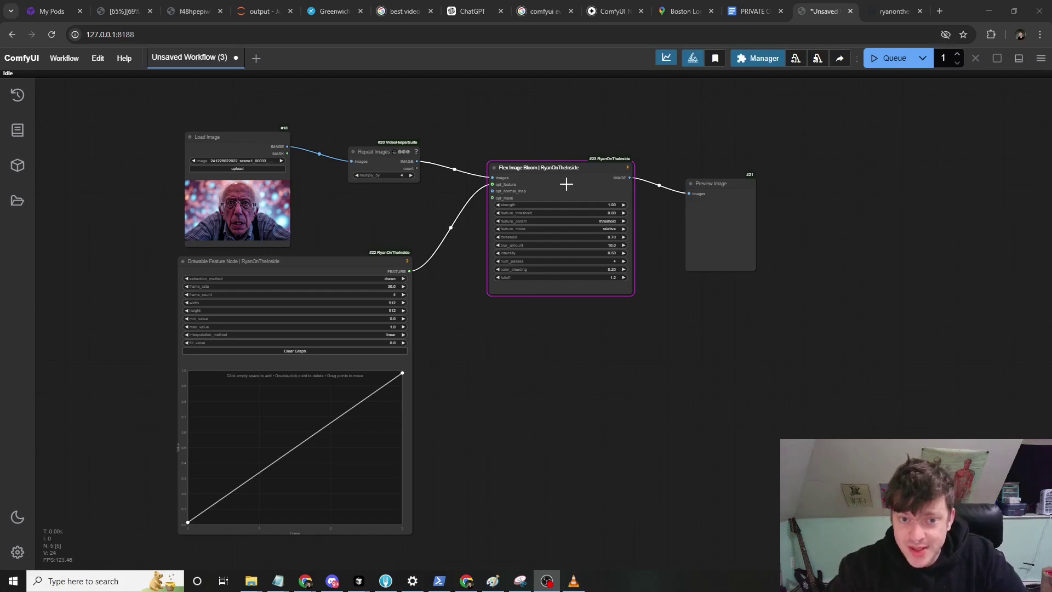
{"action": "left_click_drag", "start_coordinate": [567, 183], "coordinate": [560, 169]}
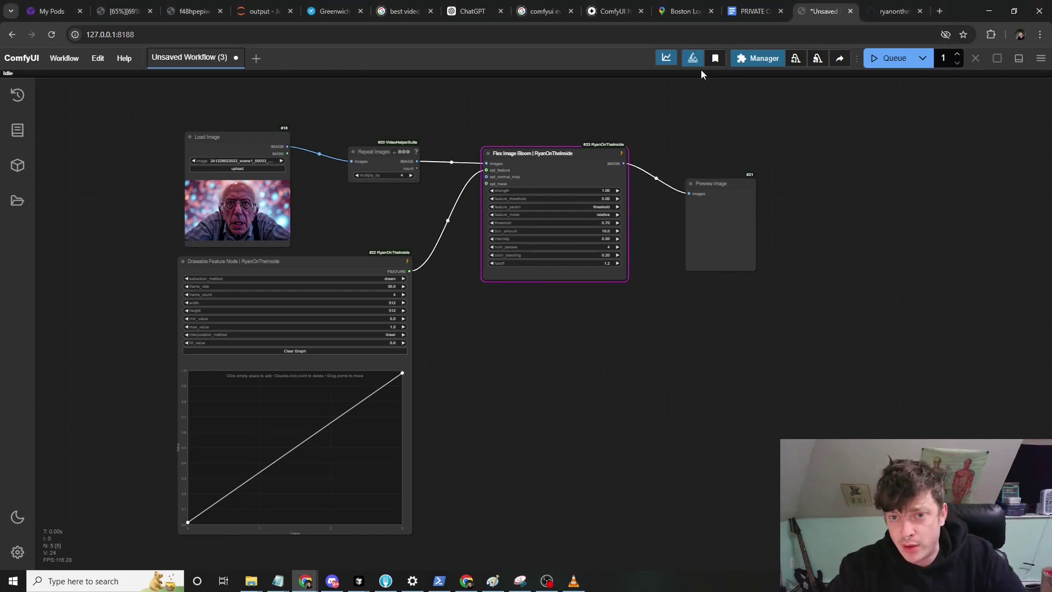
{"action": "left_click", "coordinate": [666, 59]}
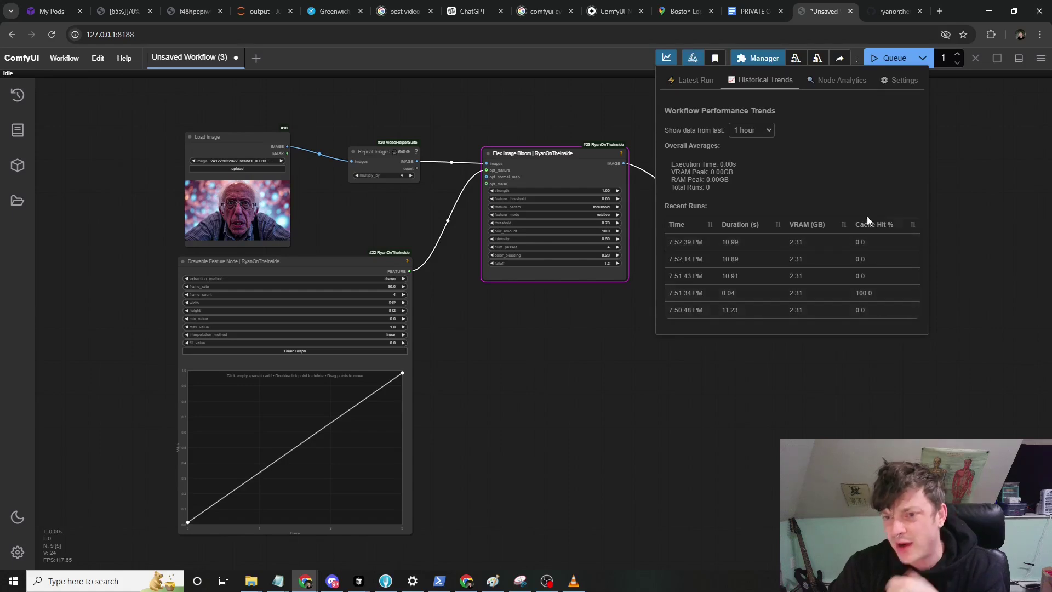
- Show Node Analytics sorted by Node Type, highlighting FlexImageBloom's 10.387s average, then reopen analytics
{"action": "left_click", "coordinate": [815, 84]}
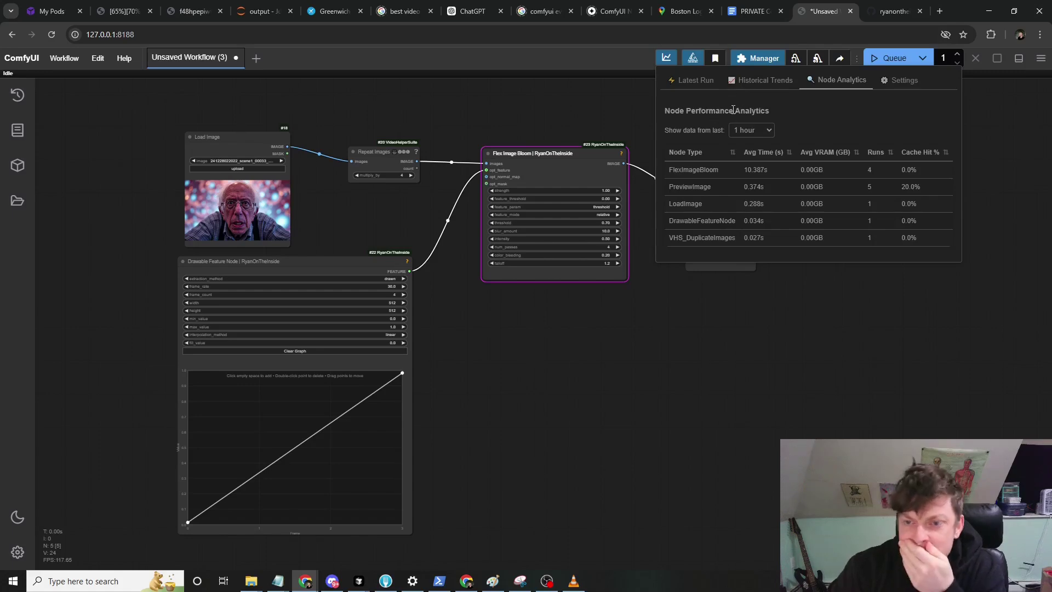
{"action": "left_click", "coordinate": [692, 152]}
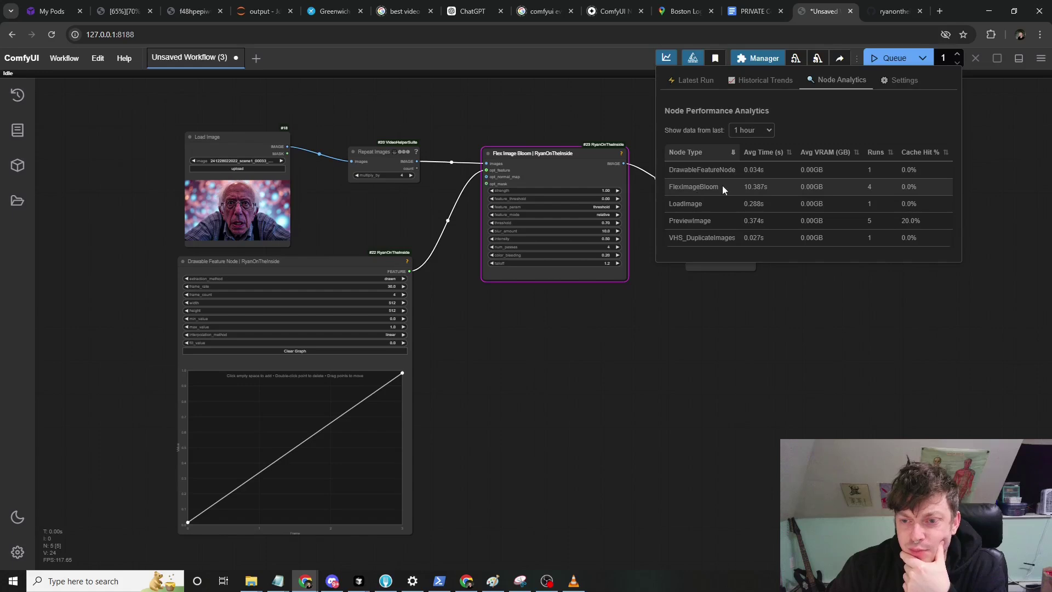
{"action": "double_click", "coordinate": [756, 187]}
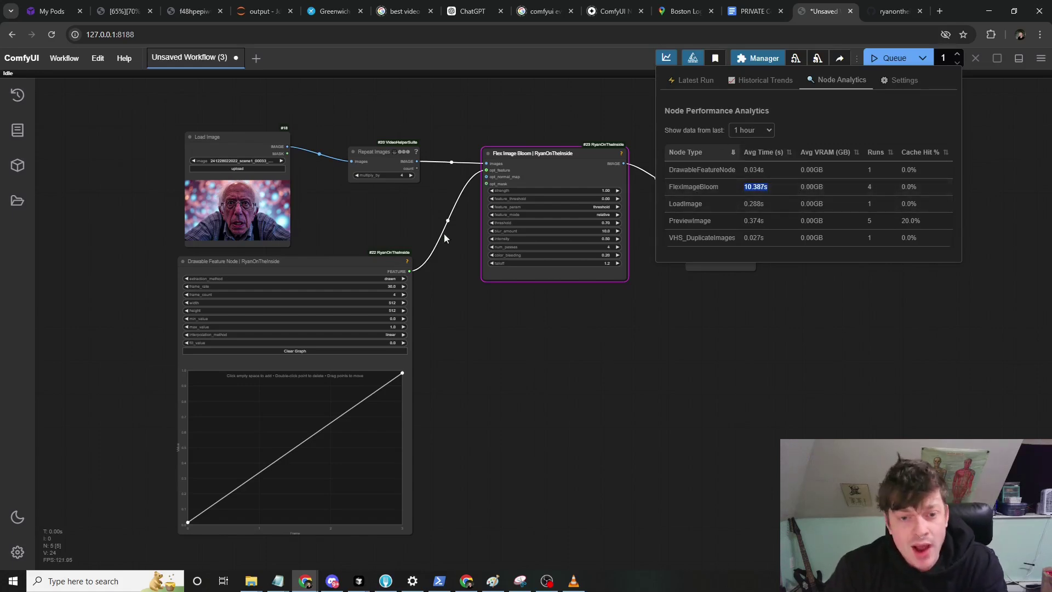
{"action": "left_click_drag", "start_coordinate": [540, 166], "coordinate": [542, 164]}
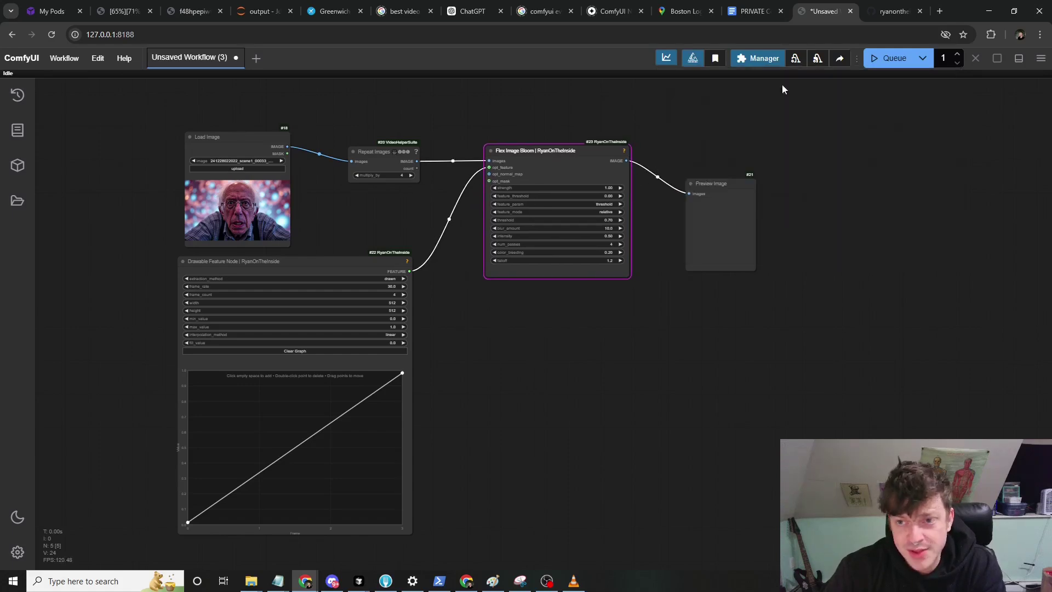
{"action": "left_click", "coordinate": [667, 61]}
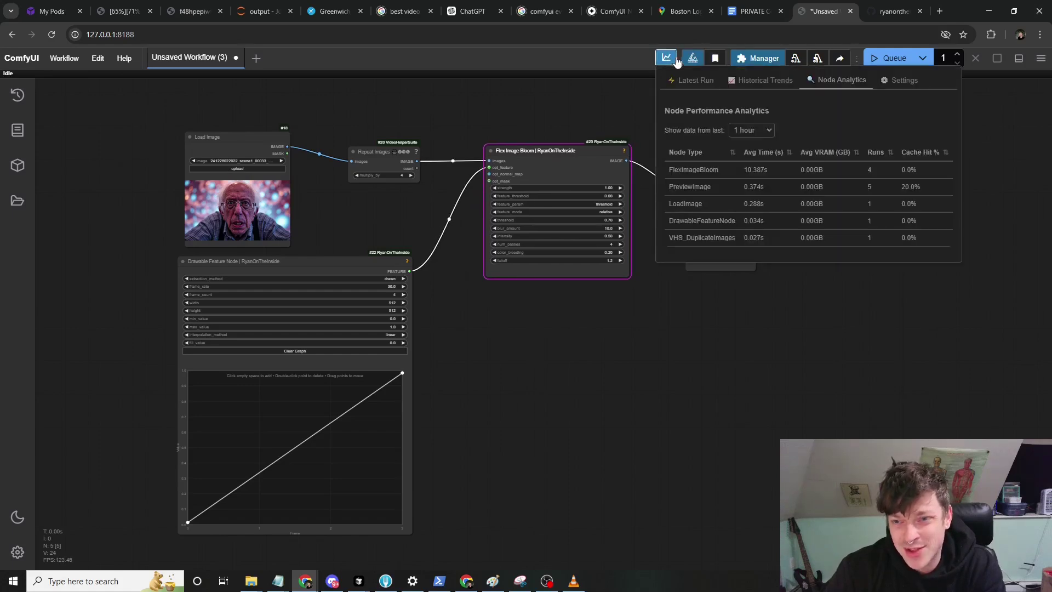
- Archive the current profiling history from the analytics Settings, confirming with OK
{"action": "left_click", "coordinate": [895, 82]}
{"action": "left_click", "coordinate": [733, 106]}
{"action": "left_click", "coordinate": [575, 129]}
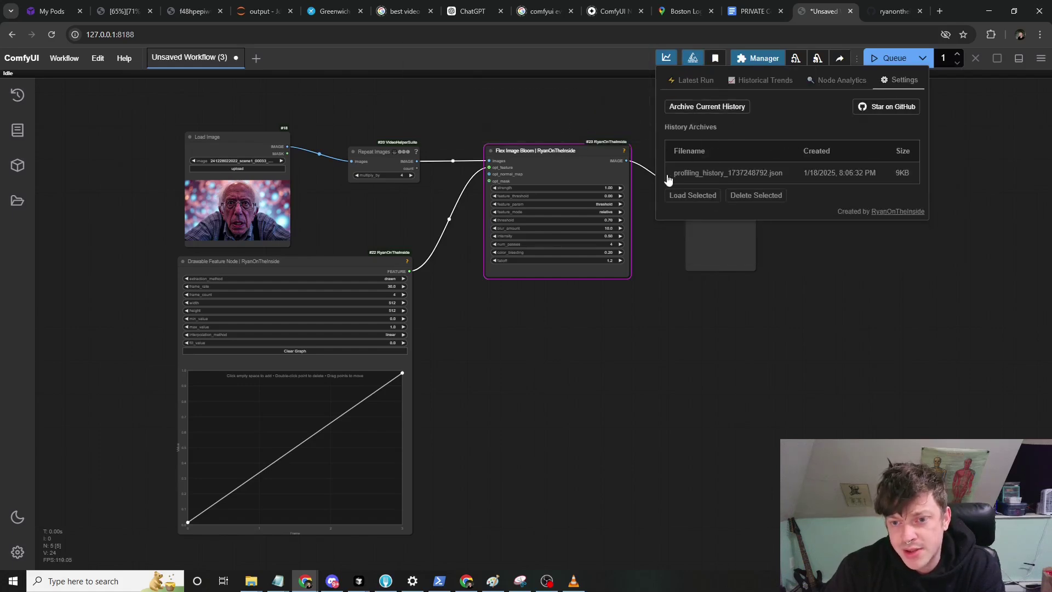
- Review the cleared Latest Run, Historical Trends and Node Analytics tabs, then queue a fresh run
{"action": "left_click", "coordinate": [681, 88]}
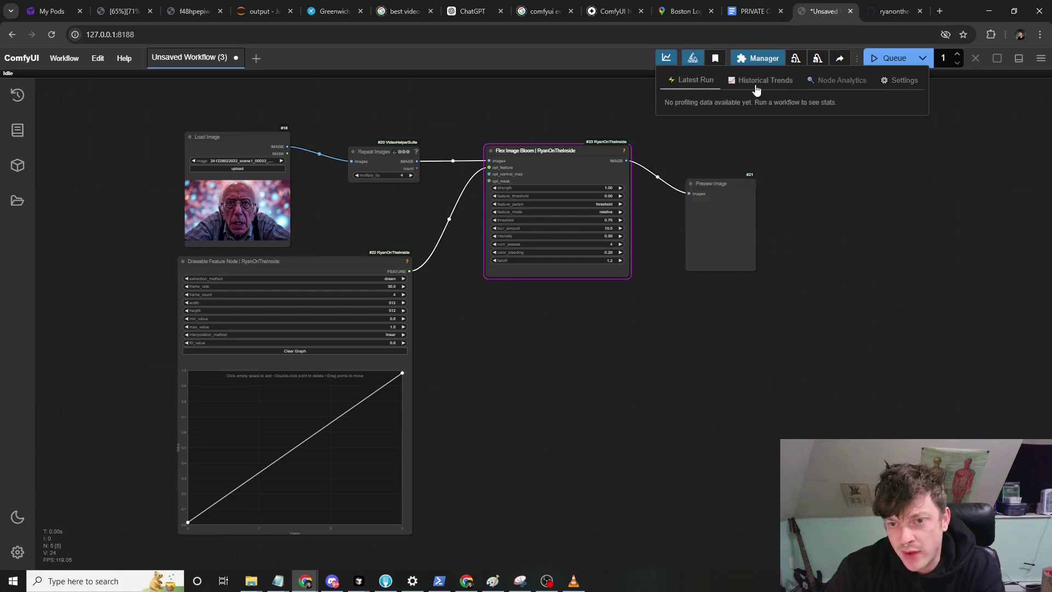
{"action": "left_click", "coordinate": [752, 87]}
{"action": "left_click", "coordinate": [800, 88]}
{"action": "left_click", "coordinate": [753, 87]}
{"action": "left_click", "coordinate": [689, 87]}
{"action": "left_click", "coordinate": [596, 306]}
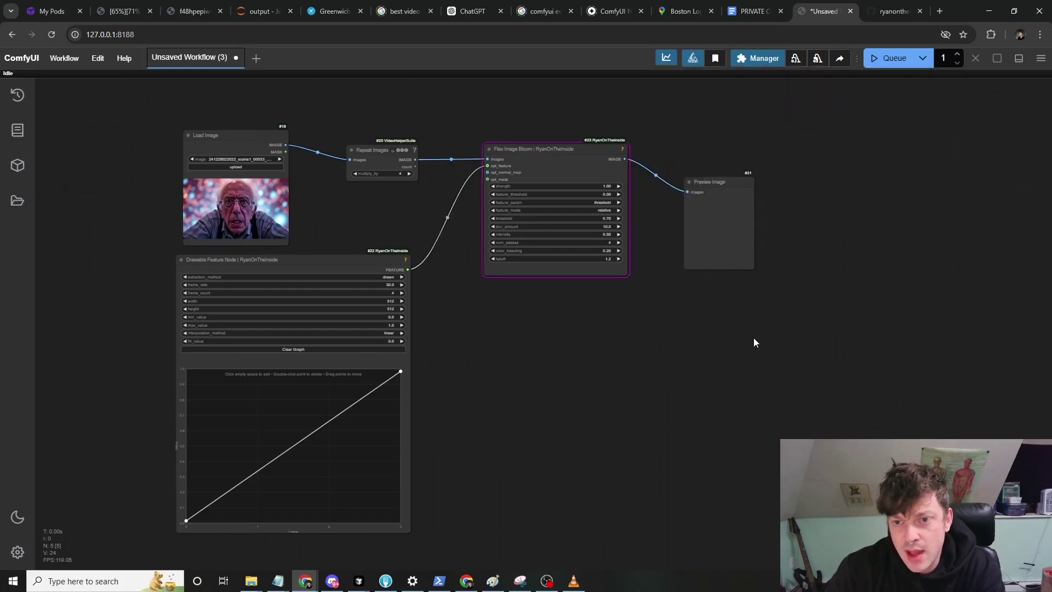
{"action": "left_click", "coordinate": [886, 58]}
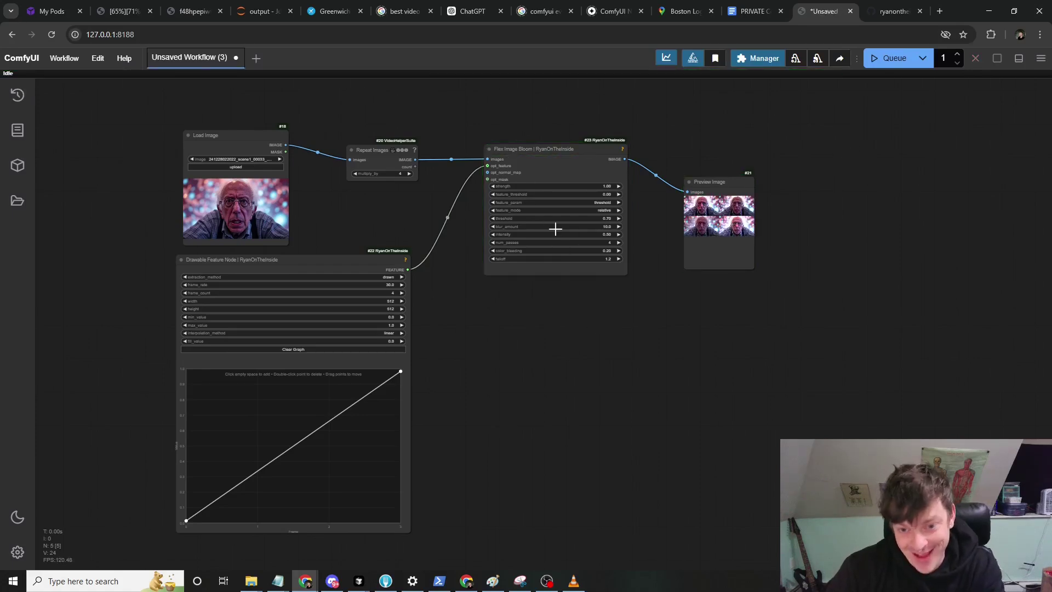
- Rerun the workflow with color_bleeding at 0.19, then again at 0.20
{"action": "scroll", "coordinate": [781, 223], "scroll_direction": "up", "scroll_amount": 10}
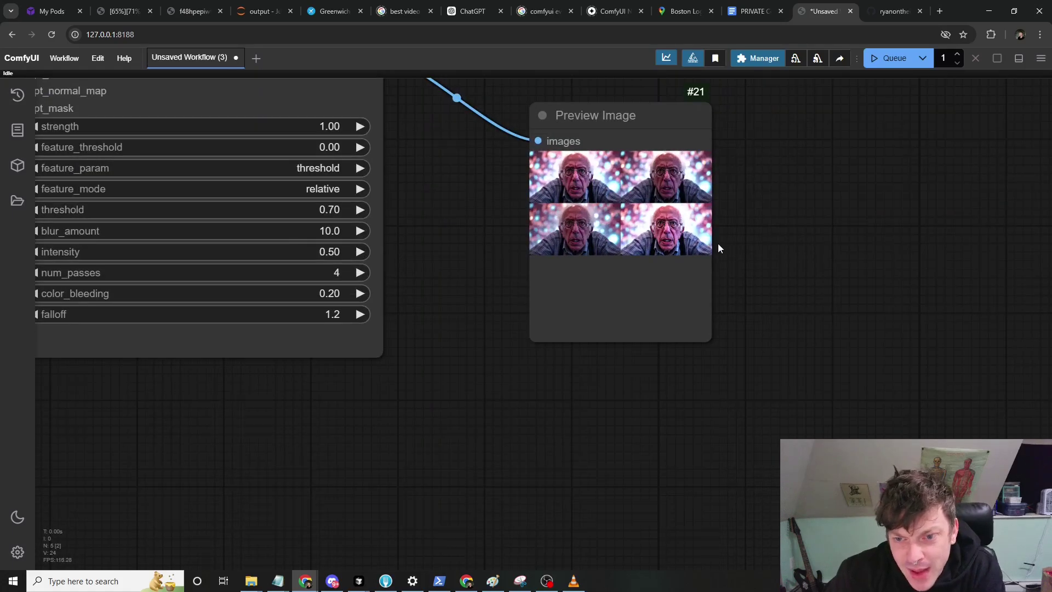
{"action": "scroll", "coordinate": [722, 264], "scroll_direction": "down", "scroll_amount": 10}
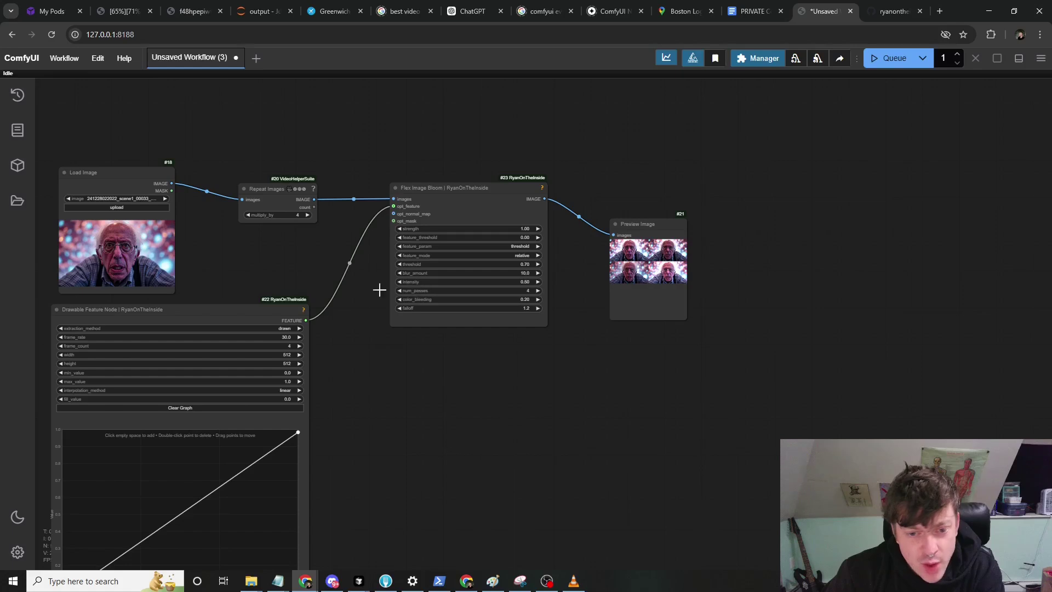
{"action": "scroll", "coordinate": [413, 298], "scroll_direction": "up", "scroll_amount": 3}
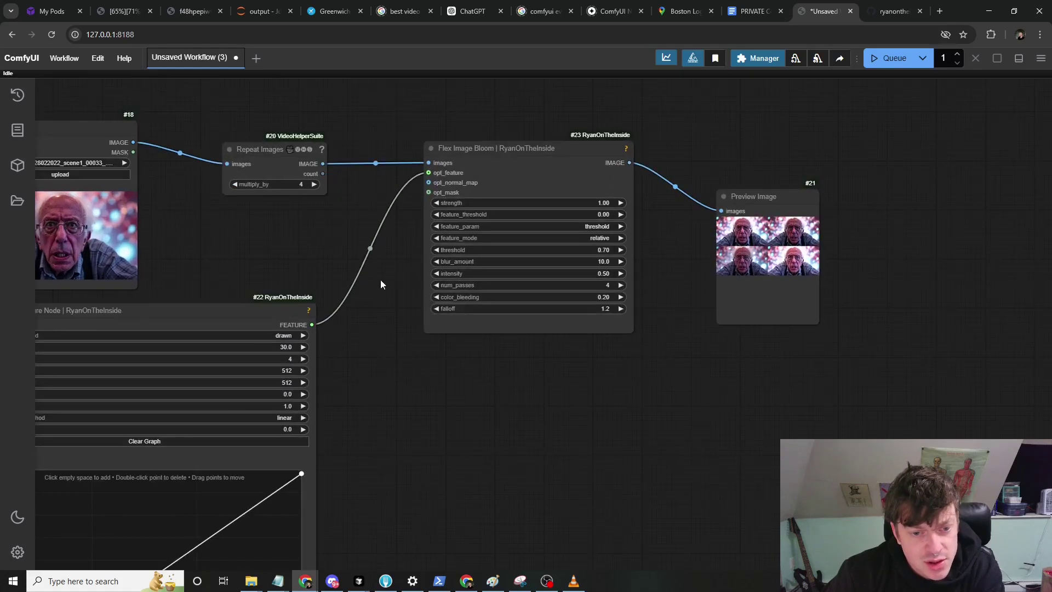
{"action": "left_click", "coordinate": [437, 297]}
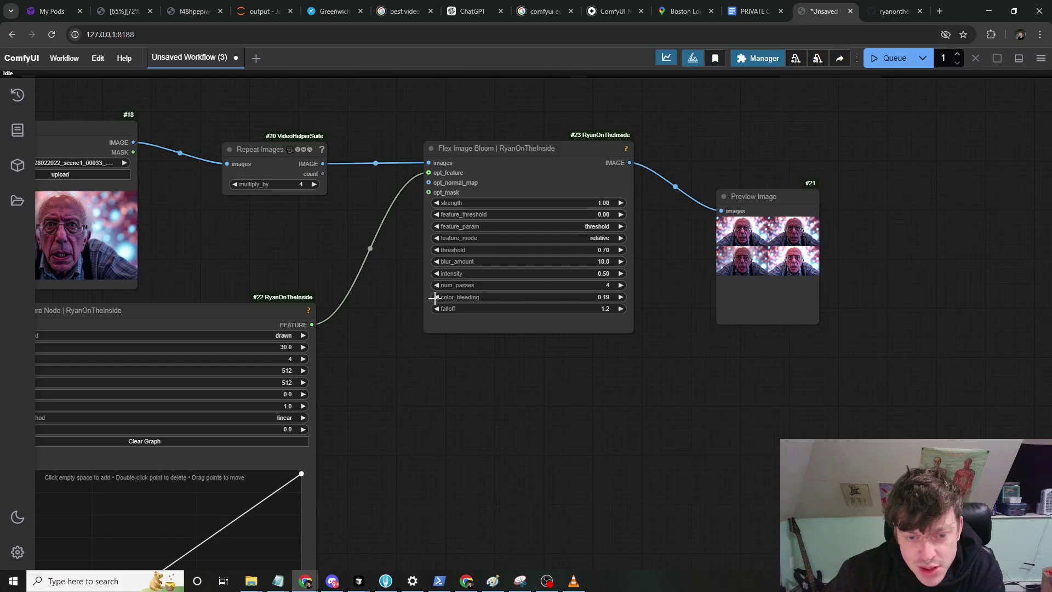
{"action": "left_click", "coordinate": [891, 58]}
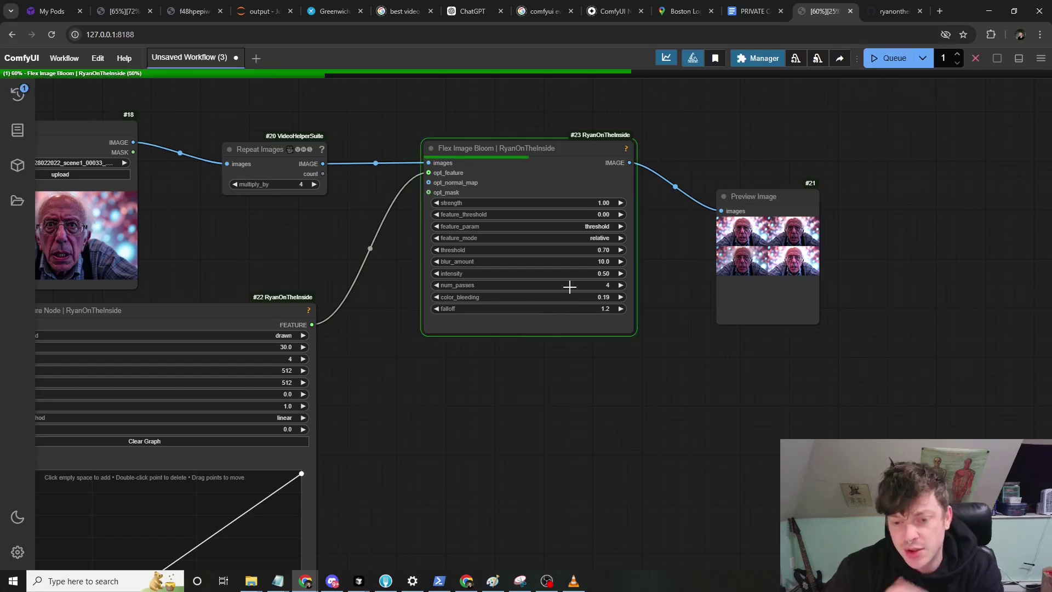
{"action": "left_click", "coordinate": [624, 298]}
{"action": "left_click", "coordinate": [891, 58]}
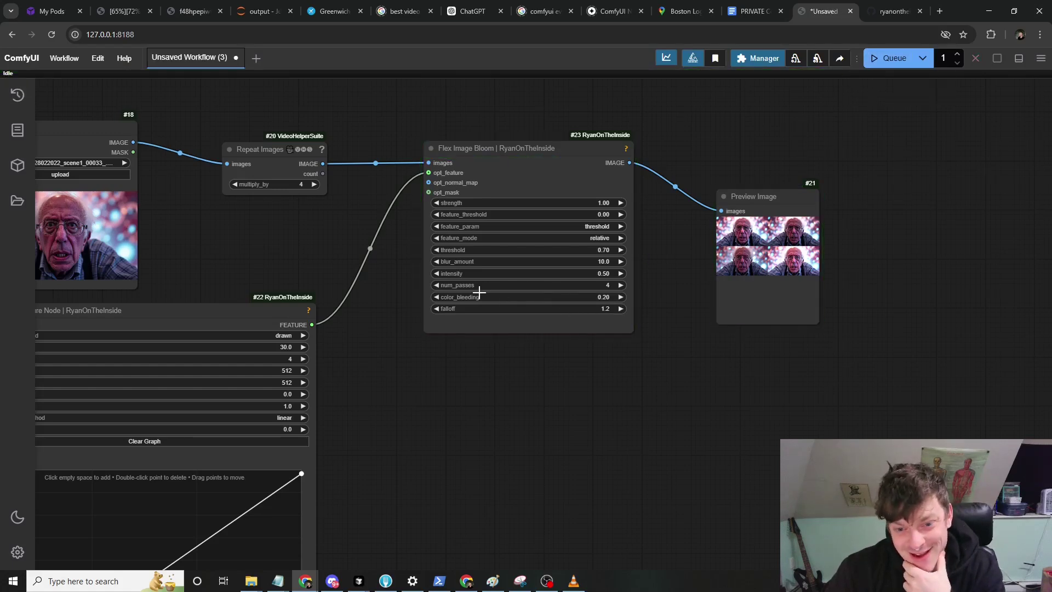
- Rerun with color_bleeding back at 0.19 and bring up the latest run's timings
{"action": "left_click", "coordinate": [440, 297]}
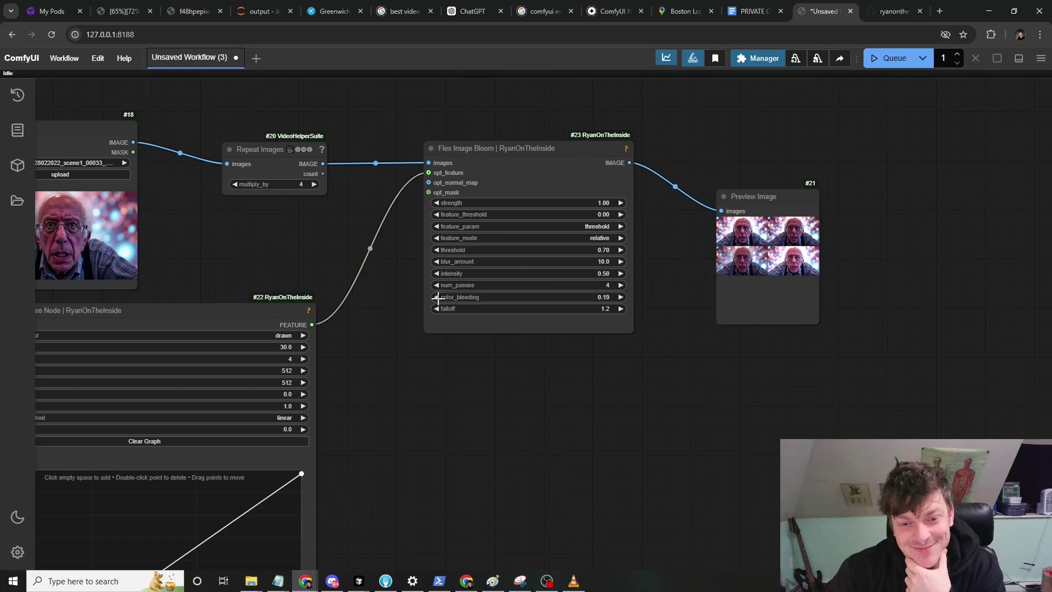
{"action": "left_click", "coordinate": [884, 61]}
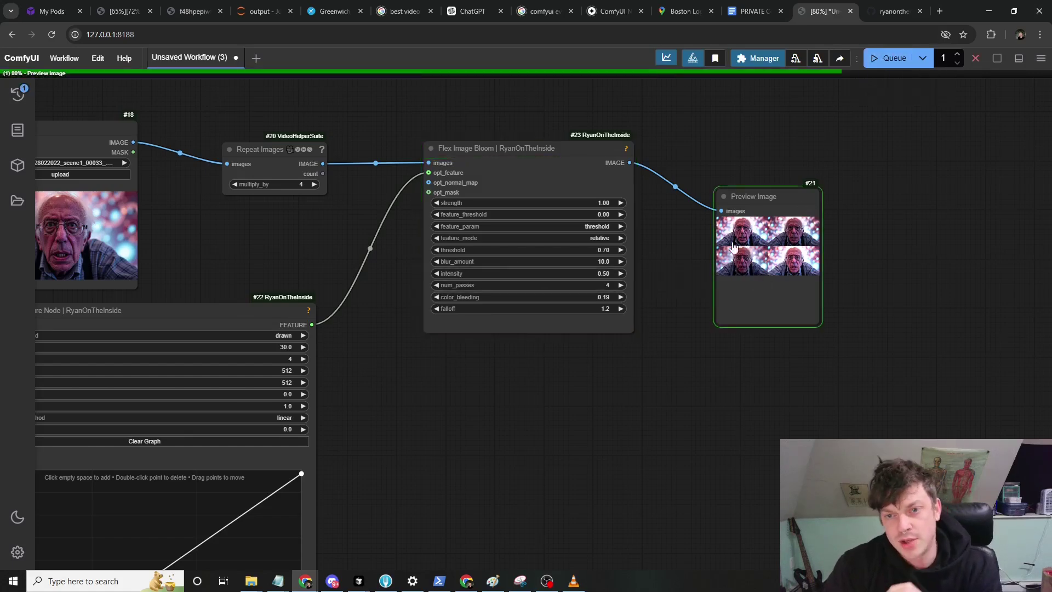
{"action": "left_click", "coordinate": [674, 62]}
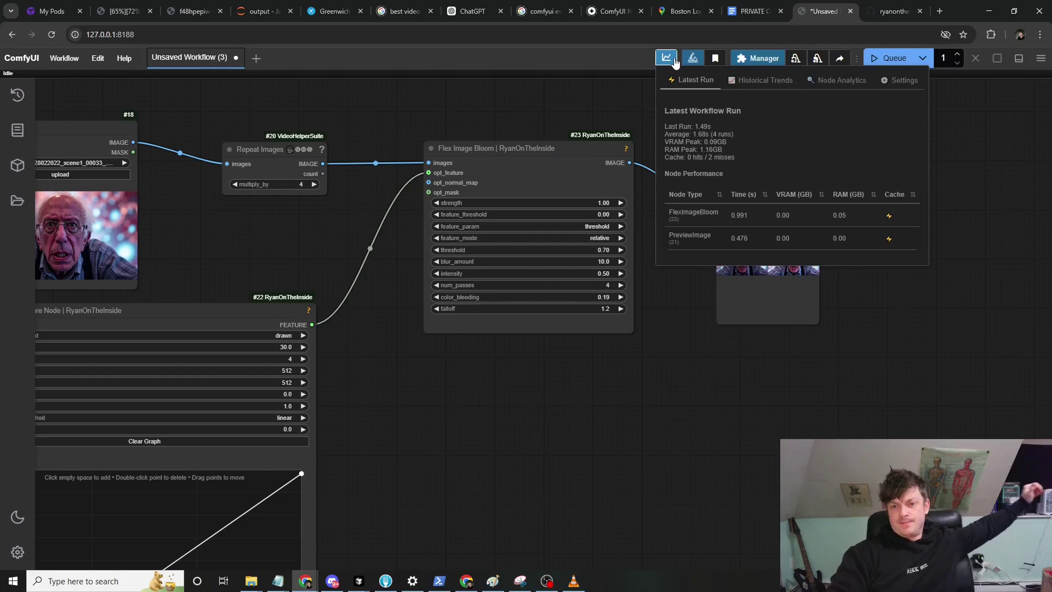
- Show the Node Analytics table of per-node timings for the last hour
{"action": "left_click", "coordinate": [823, 90]}
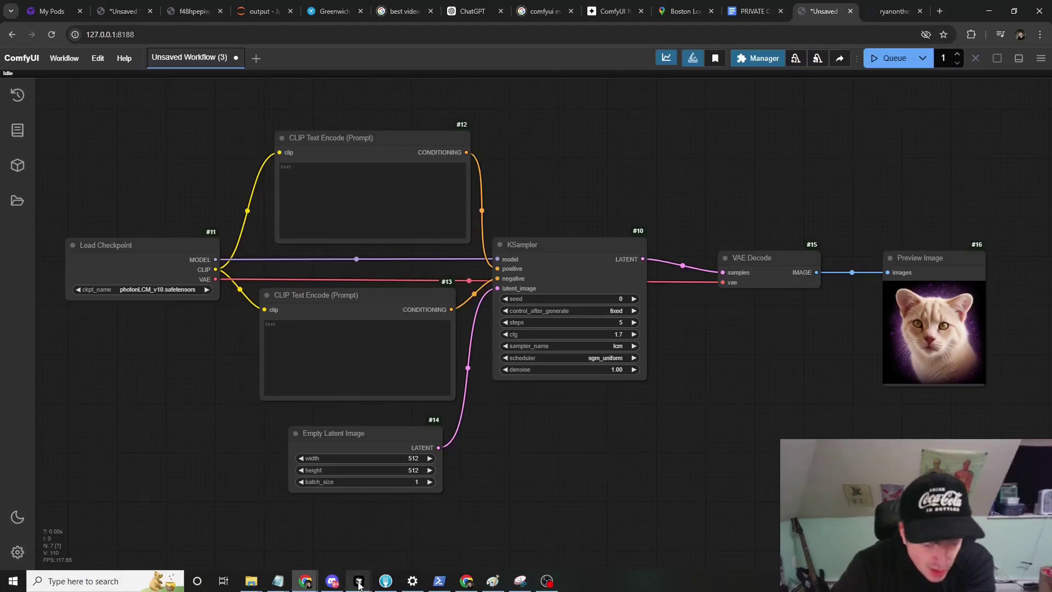
- Bring up Cursor with profiling_history_1737078053.json and scroll through its per-node execution averages
{"action": "mouse_move", "coordinate": [359, 586]}
{"action": "mouse_move", "coordinate": [334, 547]}
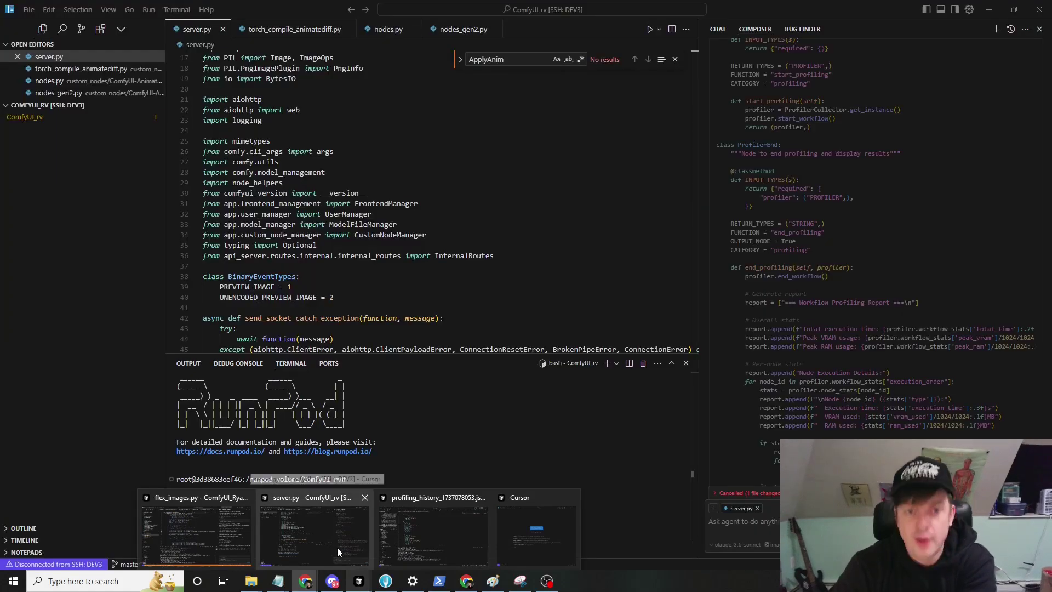
{"action": "mouse_move", "coordinate": [423, 537]}
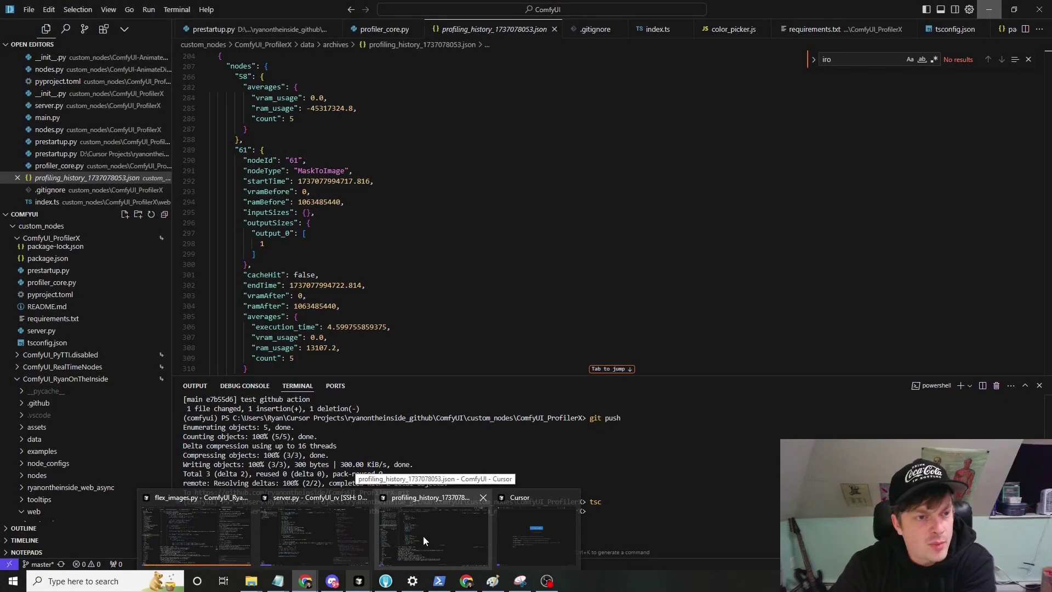
{"action": "left_click", "coordinate": [423, 536]}
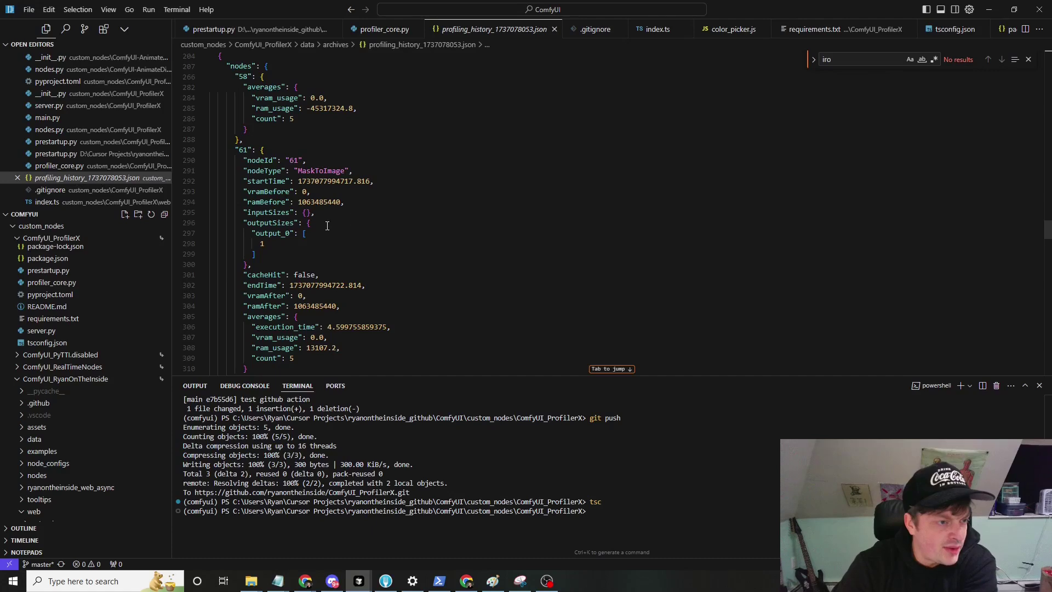
{"action": "scroll", "coordinate": [327, 226], "scroll_direction": "up", "scroll_amount": 8}
{"action": "scroll", "coordinate": [80, 335], "scroll_direction": "up", "scroll_amount": 3}
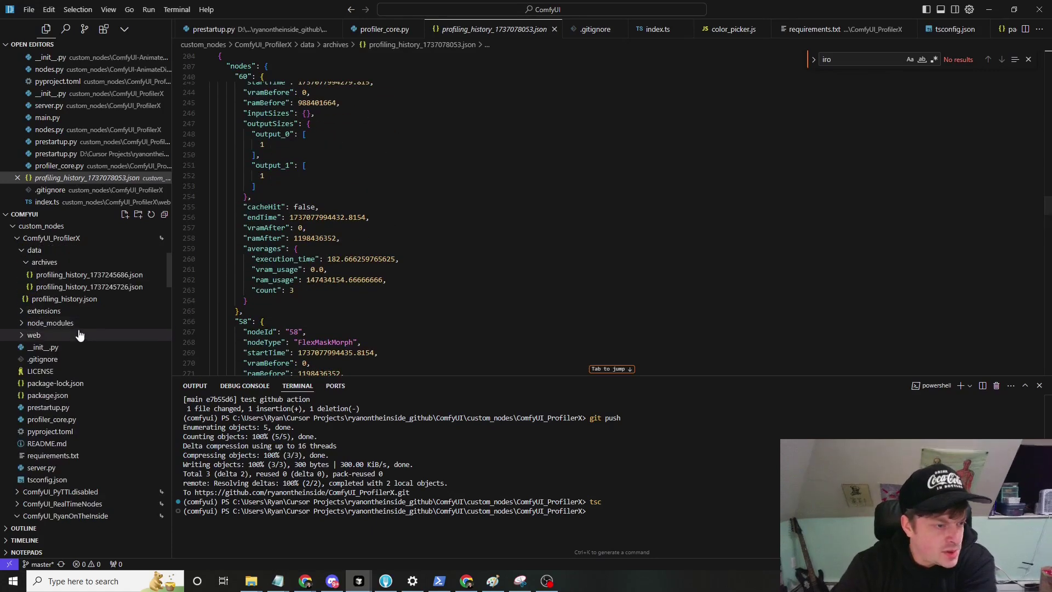
{"action": "scroll", "coordinate": [79, 334], "scroll_direction": "up", "scroll_amount": 2}
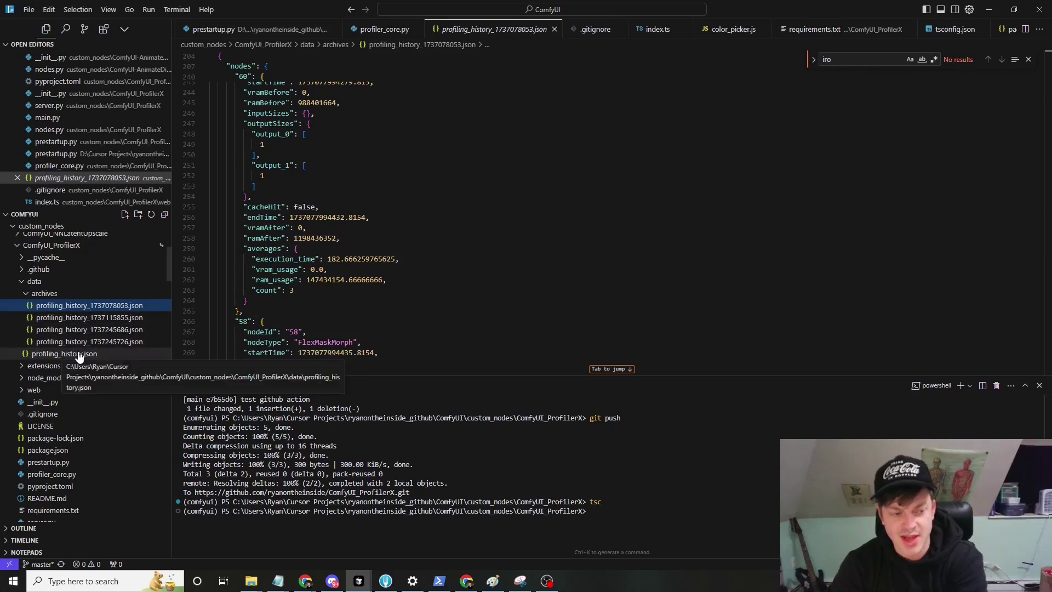
{"action": "scroll", "coordinate": [339, 227], "scroll_direction": "up", "scroll_amount": 20}
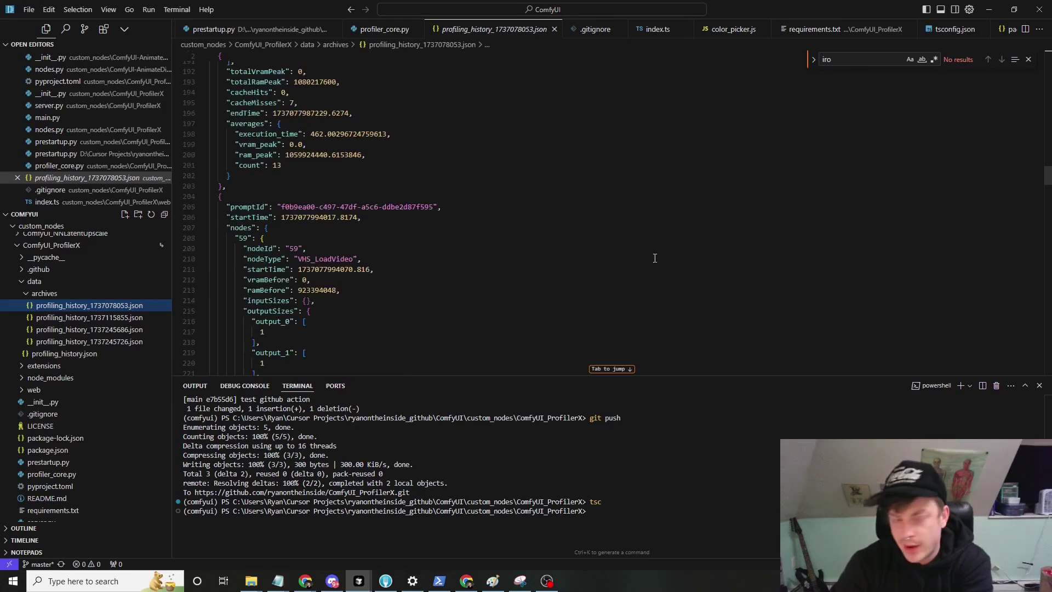
{"action": "scroll", "coordinate": [579, 297], "scroll_direction": "up", "scroll_amount": 20}
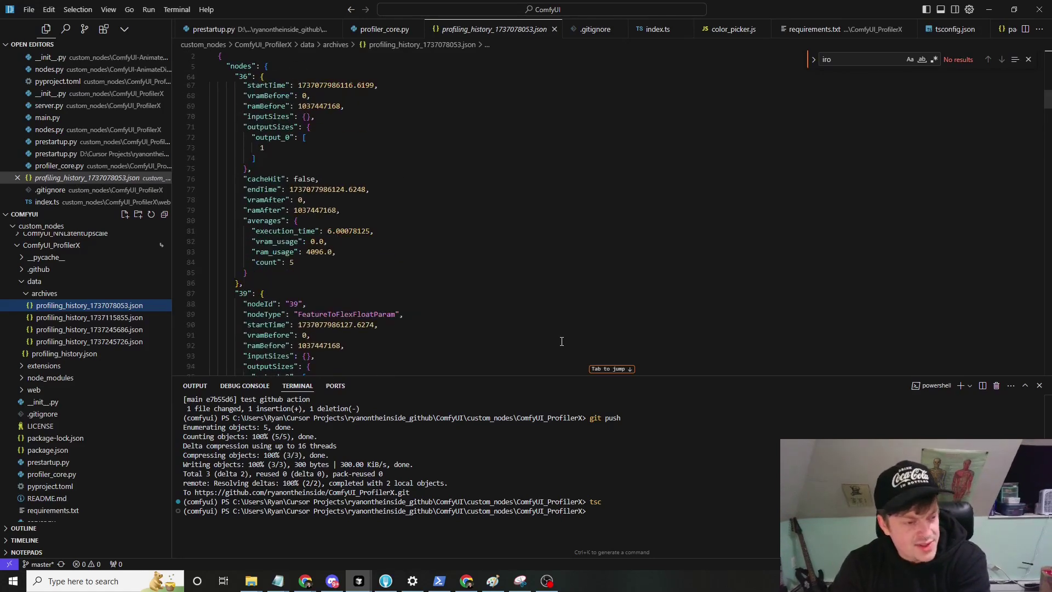
{"action": "scroll", "coordinate": [555, 341], "scroll_direction": "up", "scroll_amount": 2}
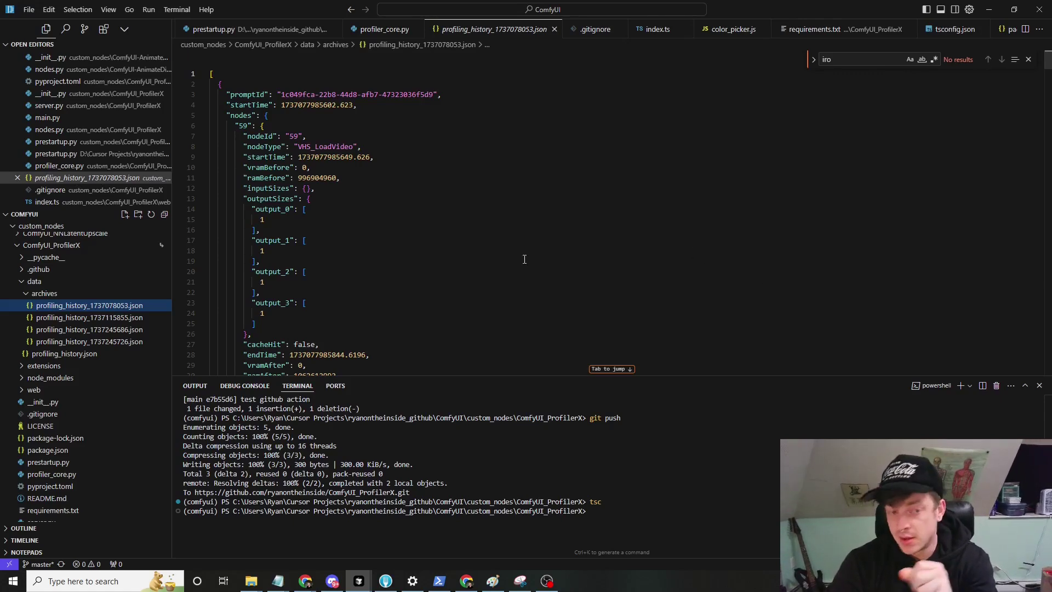
{"action": "scroll", "coordinate": [525, 259], "scroll_direction": "down", "scroll_amount": 20}
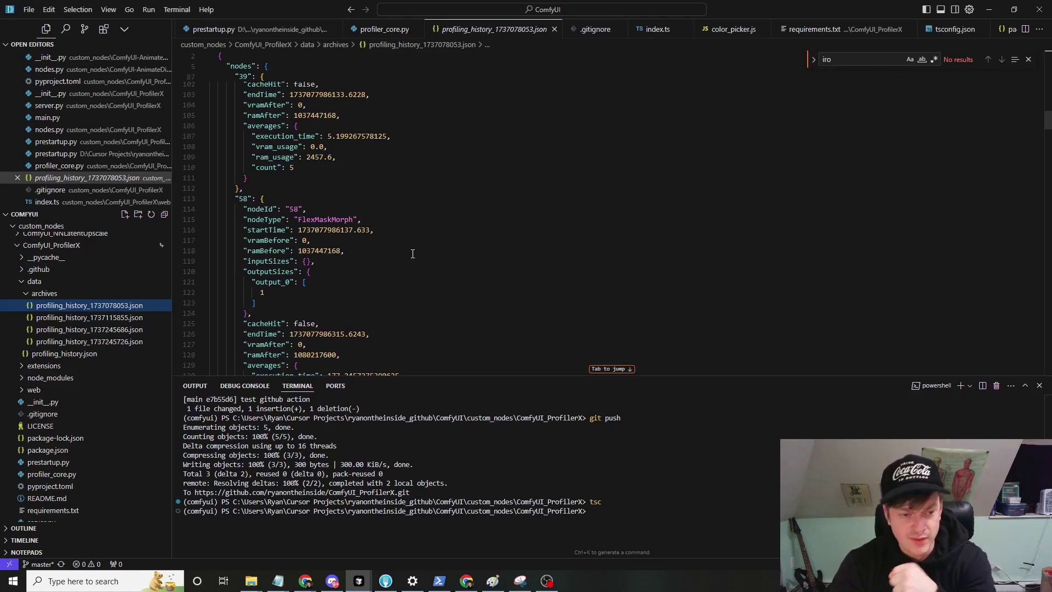
{"action": "scroll", "coordinate": [412, 253], "scroll_direction": "down", "scroll_amount": 6}
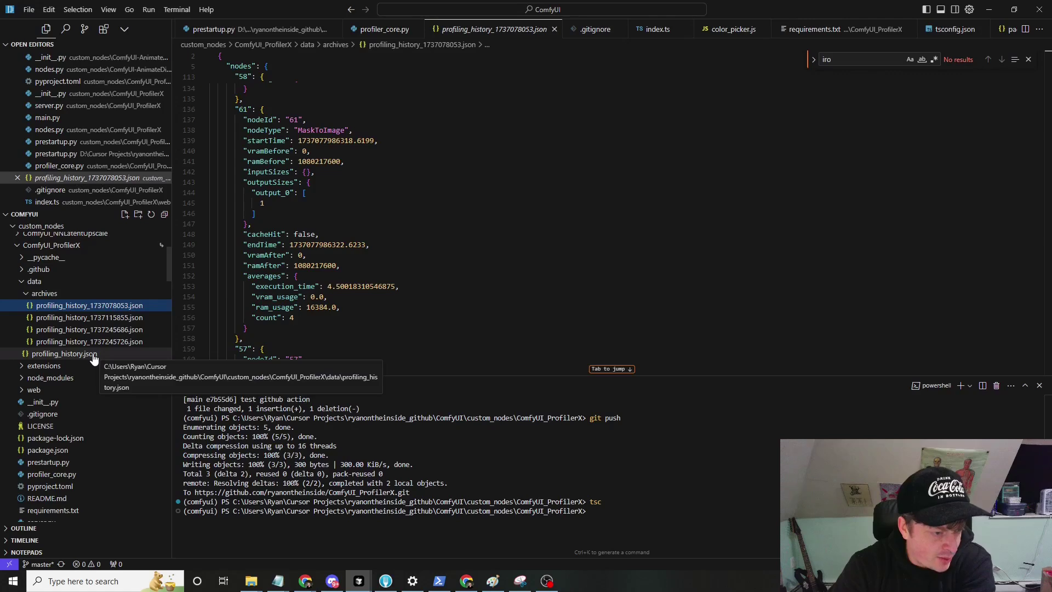
- Minimize Cursor to return to the ComfyUI cat text-to-image workflow
{"action": "left_click", "coordinate": [989, 10]}
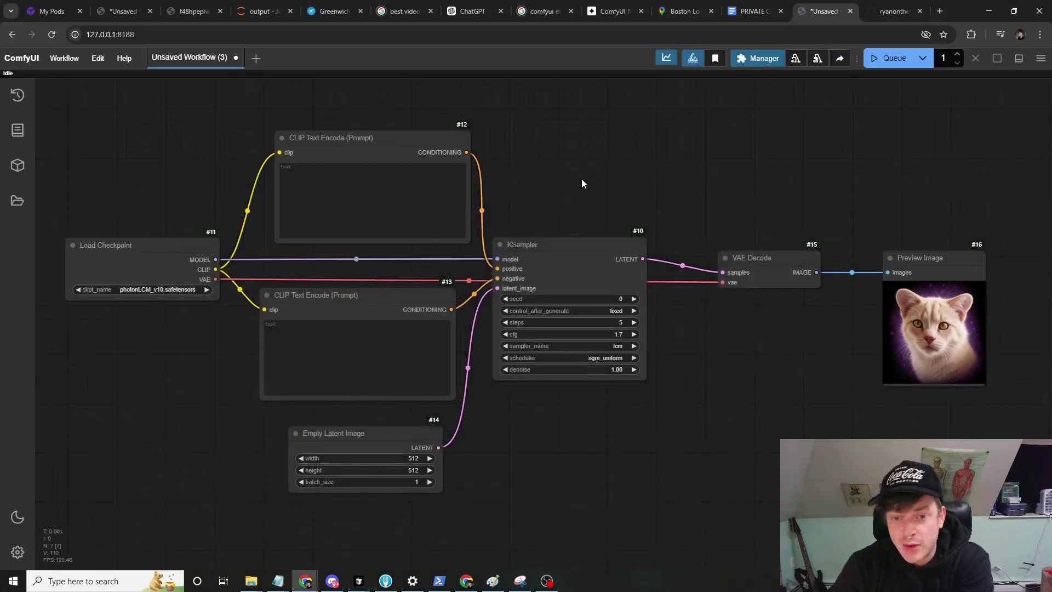